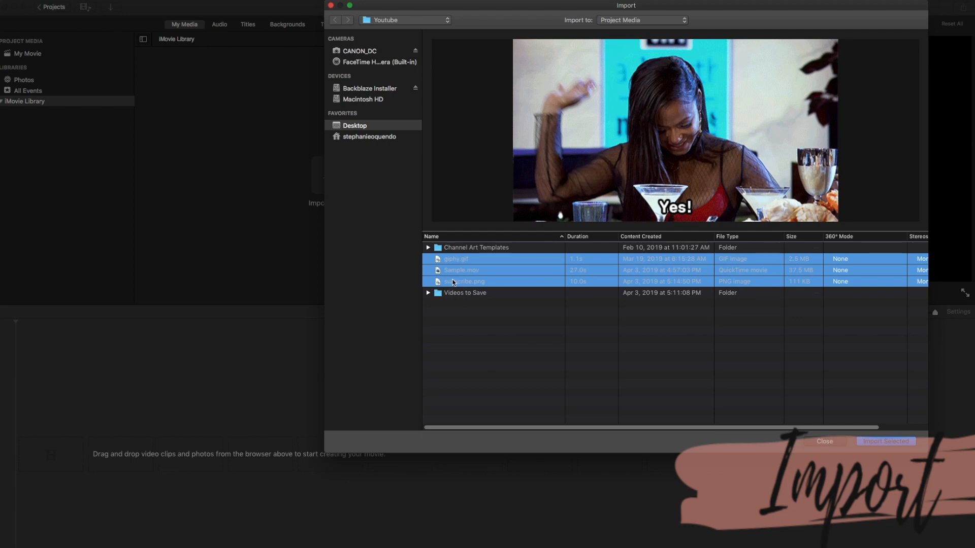
Import the three selected files and add the 18-second Sample.mov talking-head clip to the timeline
left_click(881, 443)
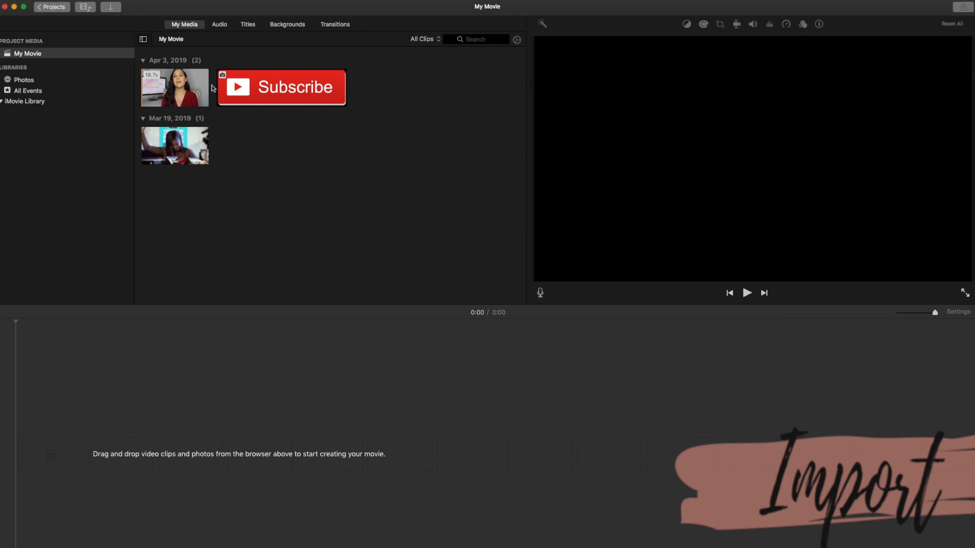
left_click(174, 83)
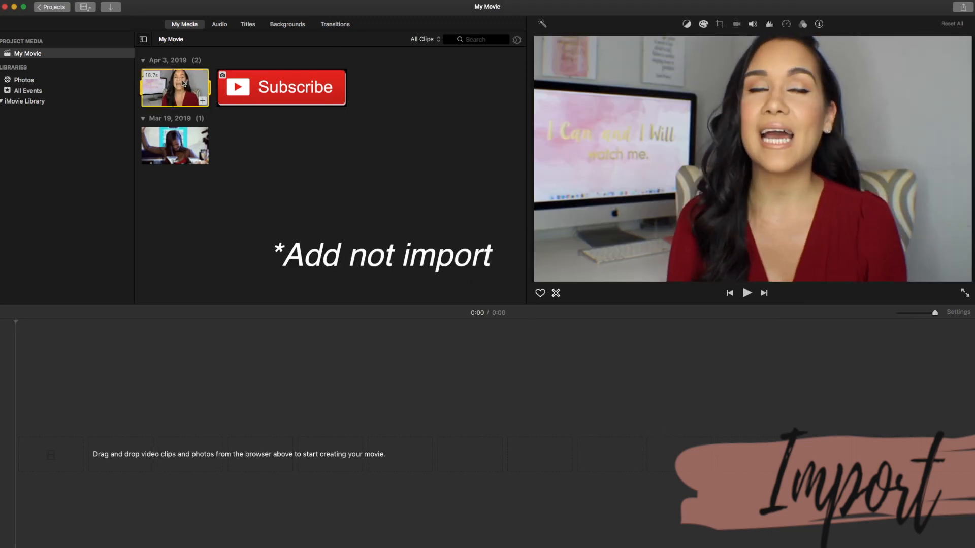
left_click(202, 100)
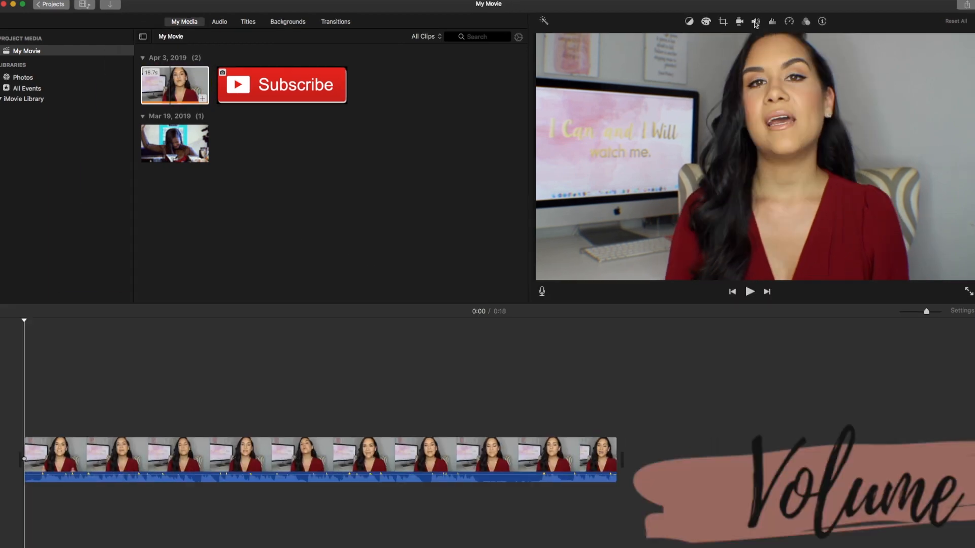
Lower the talking-head clip's volume to about 80%
left_click(755, 22)
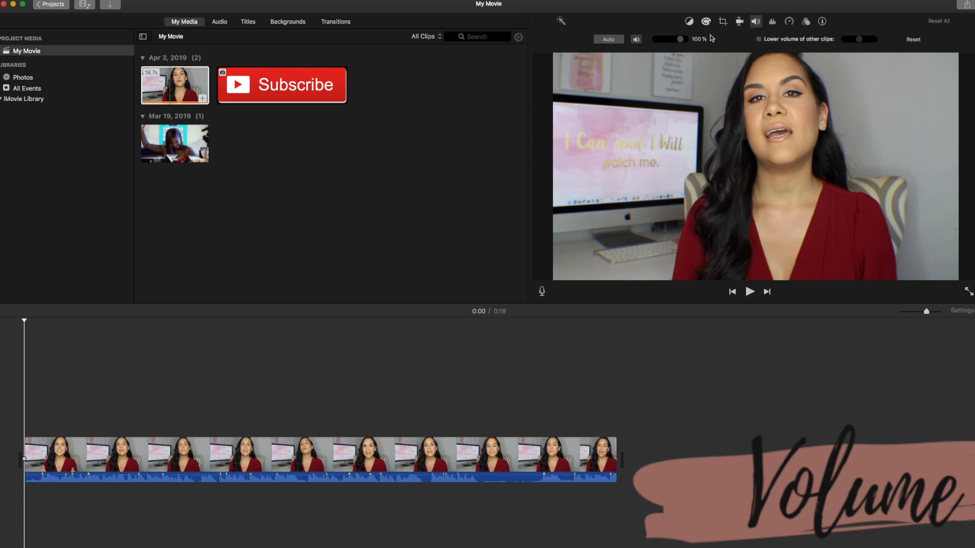
left_click(680, 40)
left_click_drag(681, 44, 672, 47)
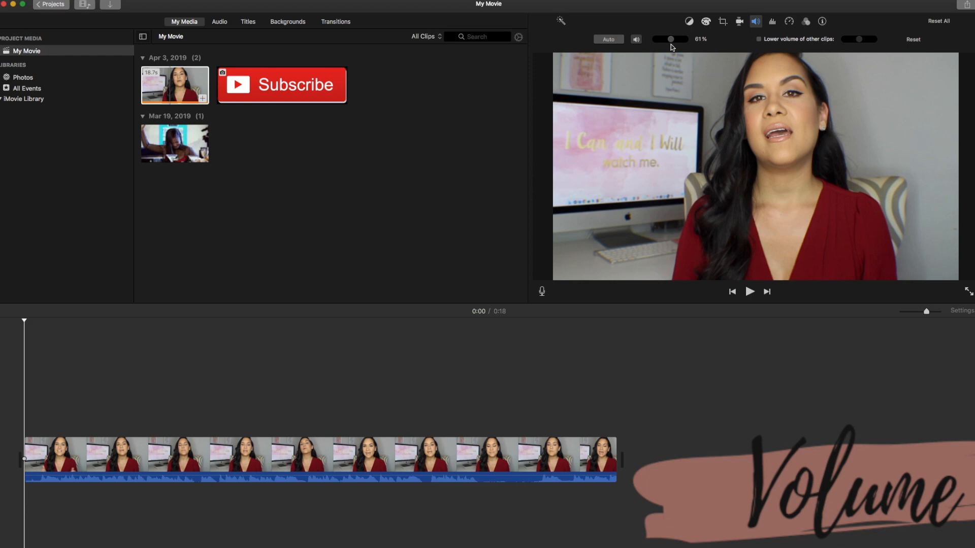
Turn on background noise reduction at 100%
left_click(772, 21)
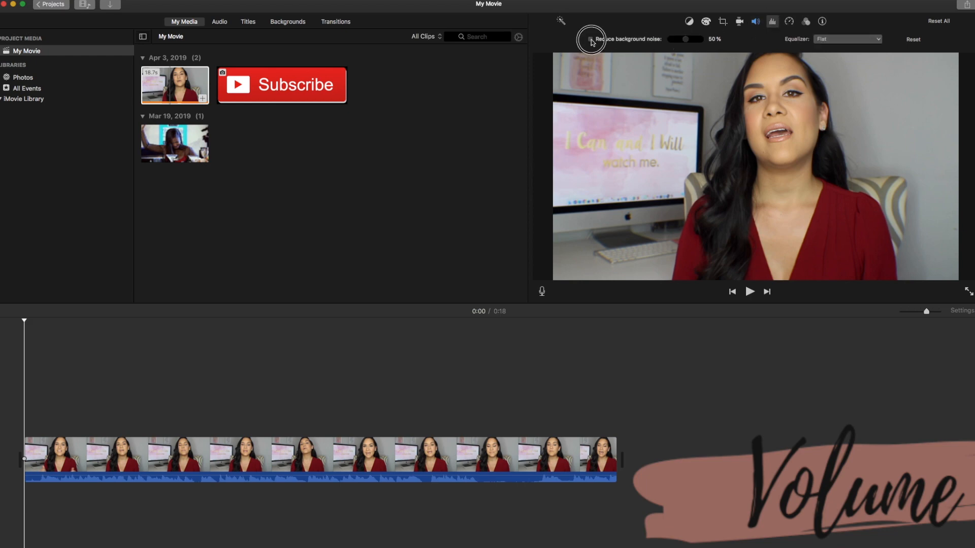
left_click(591, 39)
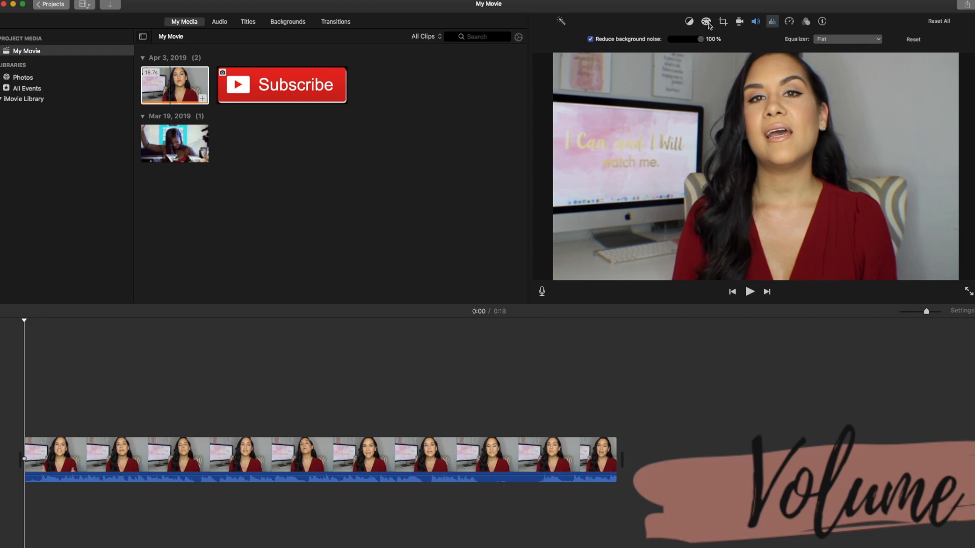
left_click(706, 22)
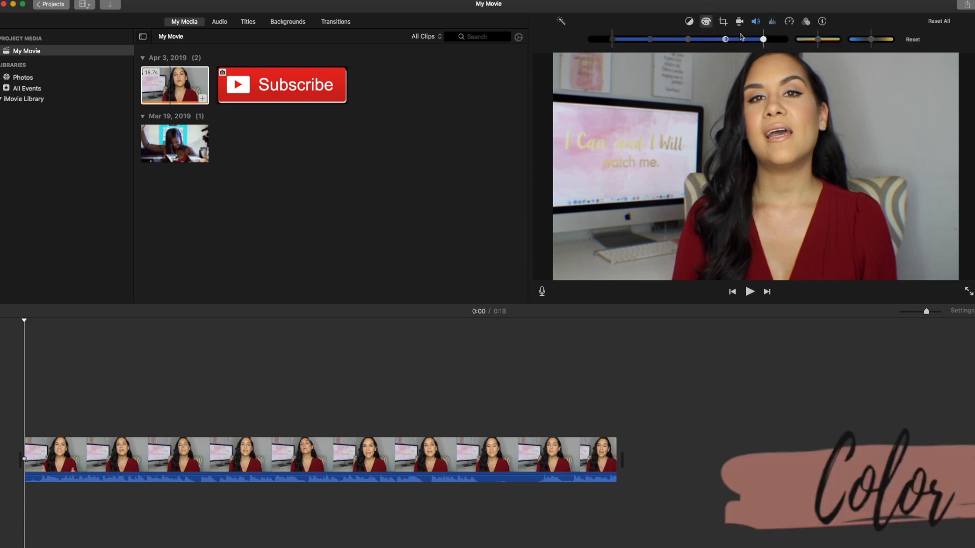
left_click_drag(764, 43, 771, 43)
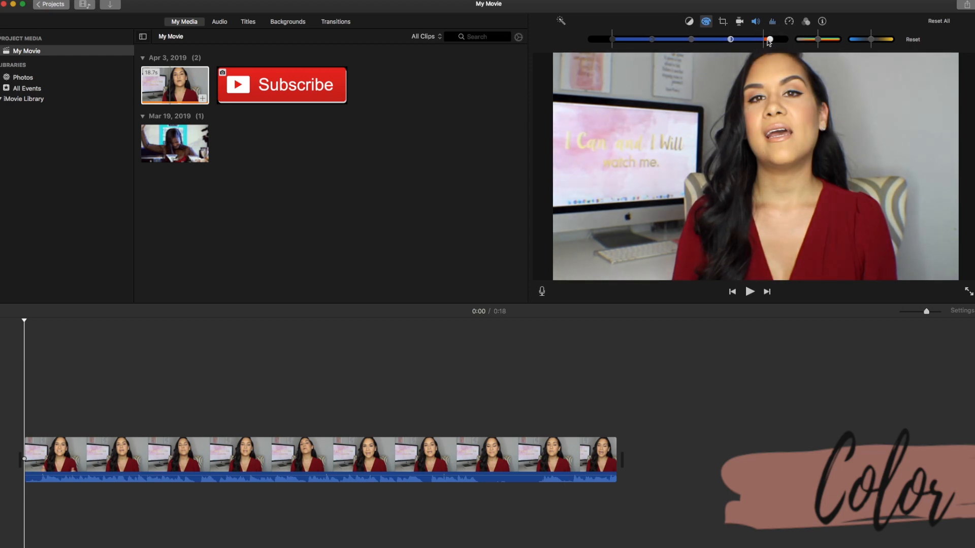
left_click_drag(821, 43, 829, 46)
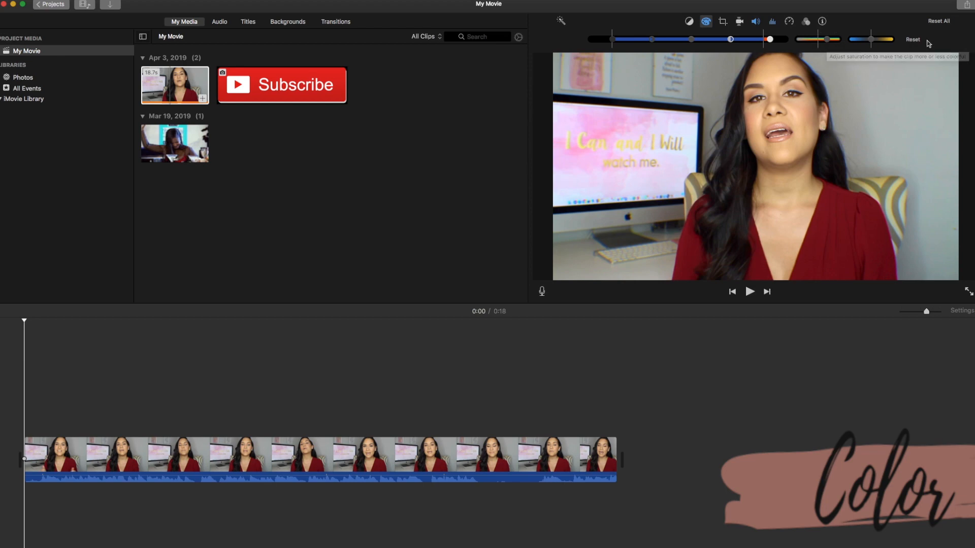
left_click(911, 42)
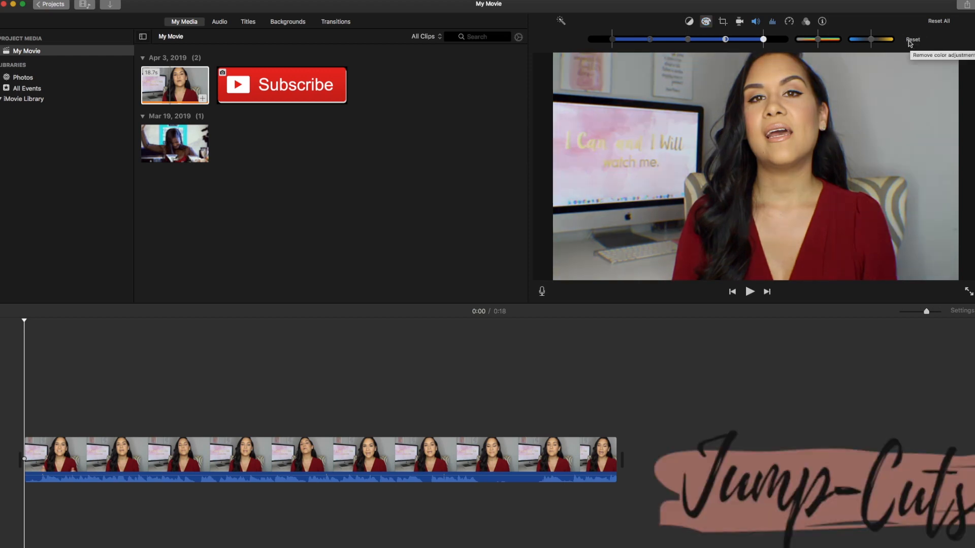
Split the clip at 0:14 and 0:16 and delete the 2-second piece between the cuts
left_click(475, 435)
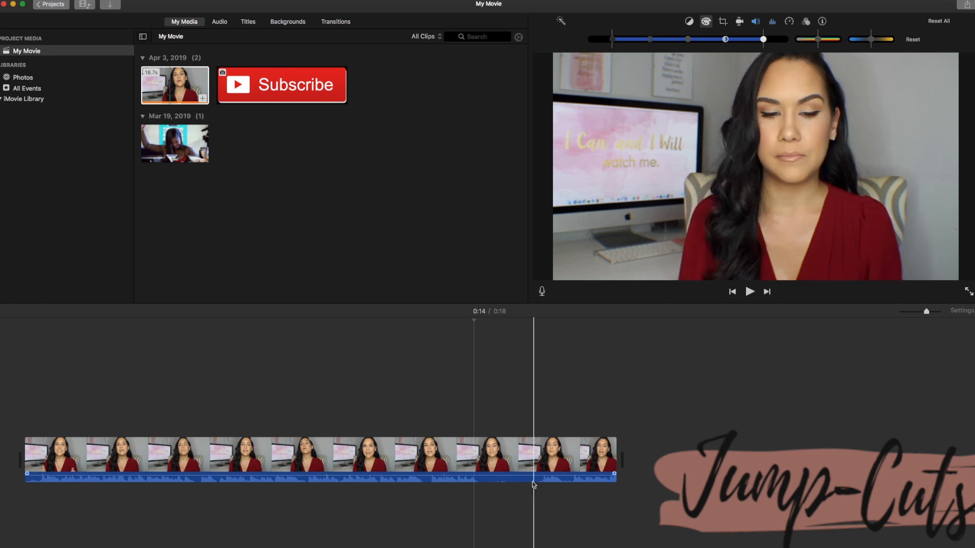
left_click(477, 467)
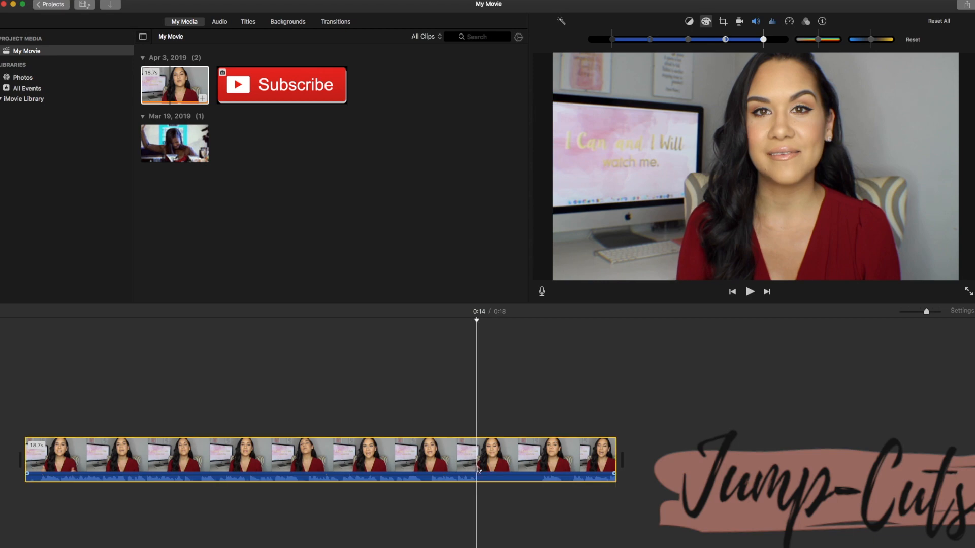
key("super+b")
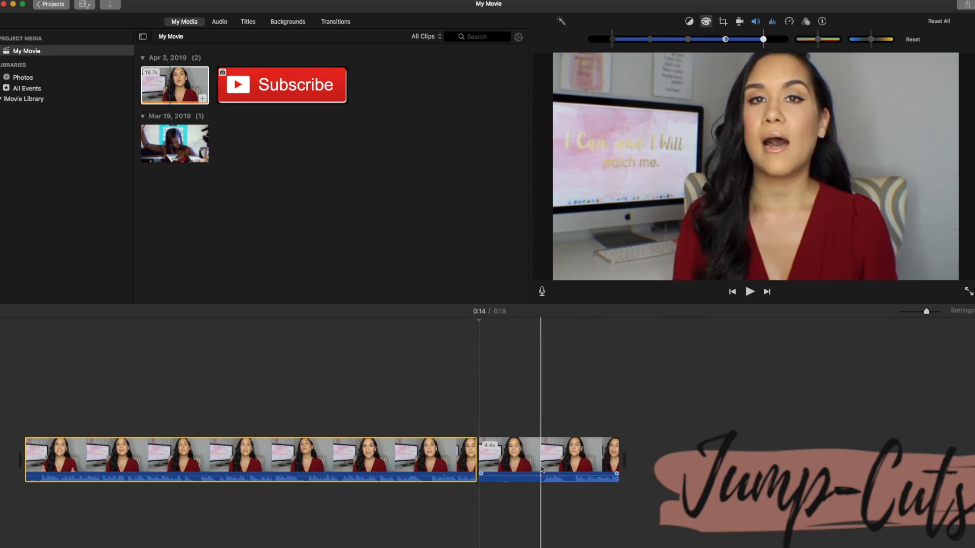
key("super+b")
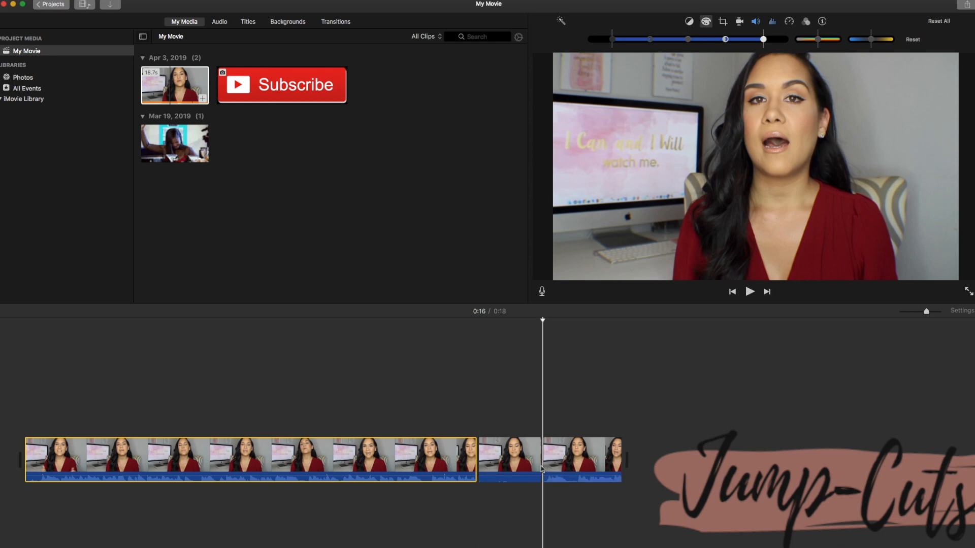
left_click(533, 462)
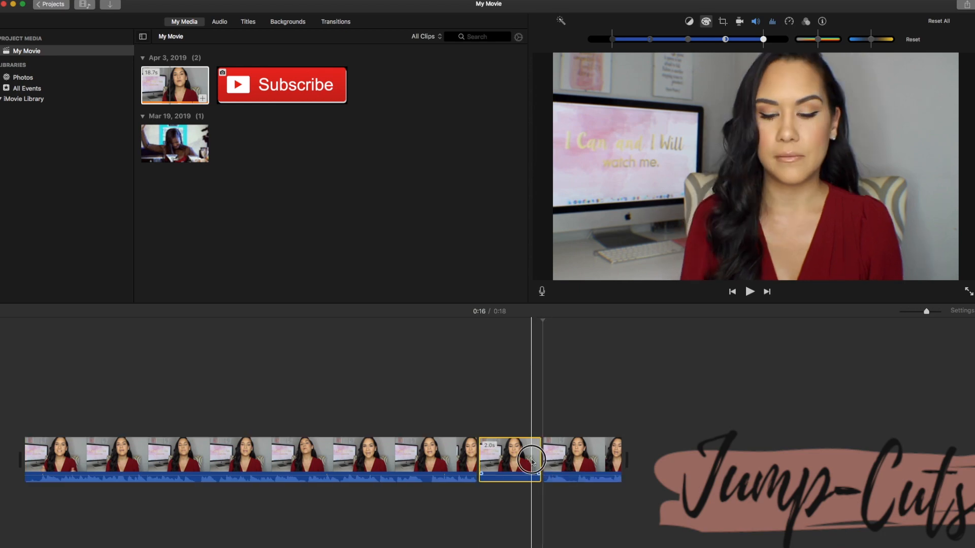
key("Delete")
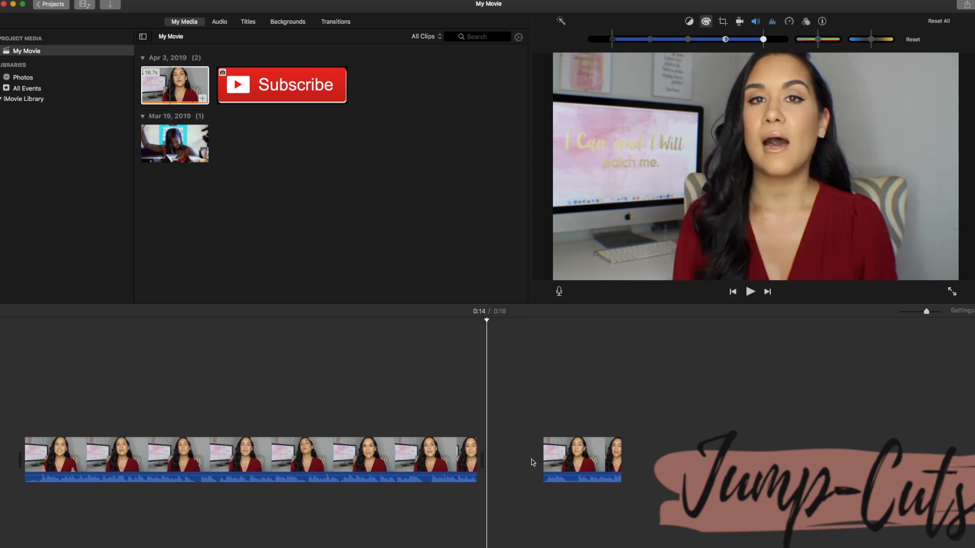
Play back across the jump cut from 0:13
left_click(467, 424)
left_click(463, 424)
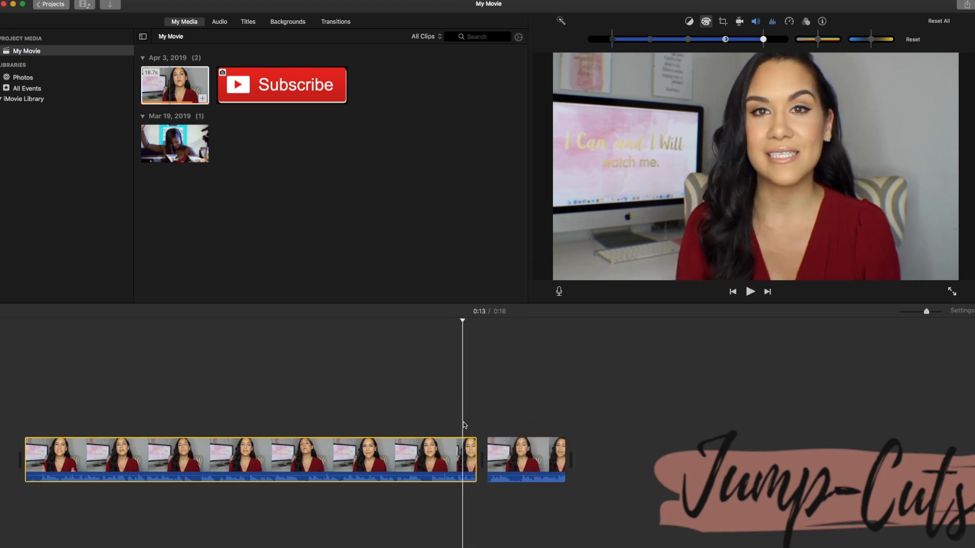
key("space")
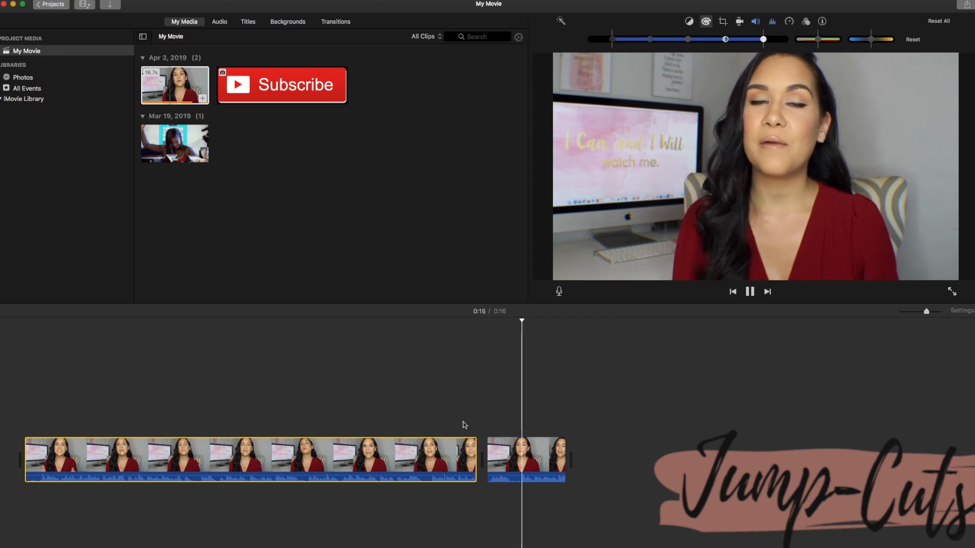
left_click(515, 447)
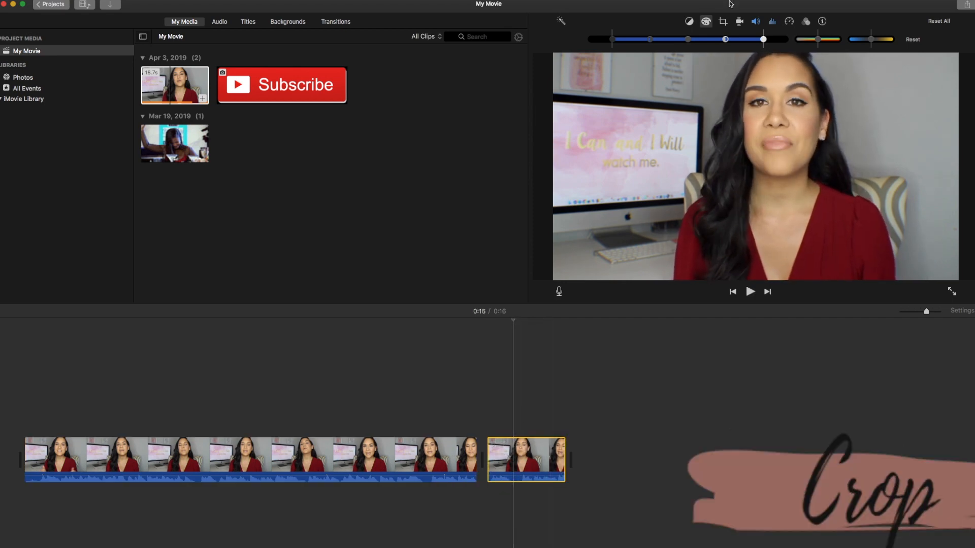
Crop the second clip to fill, tightening the framing around the speaker
left_click(723, 23)
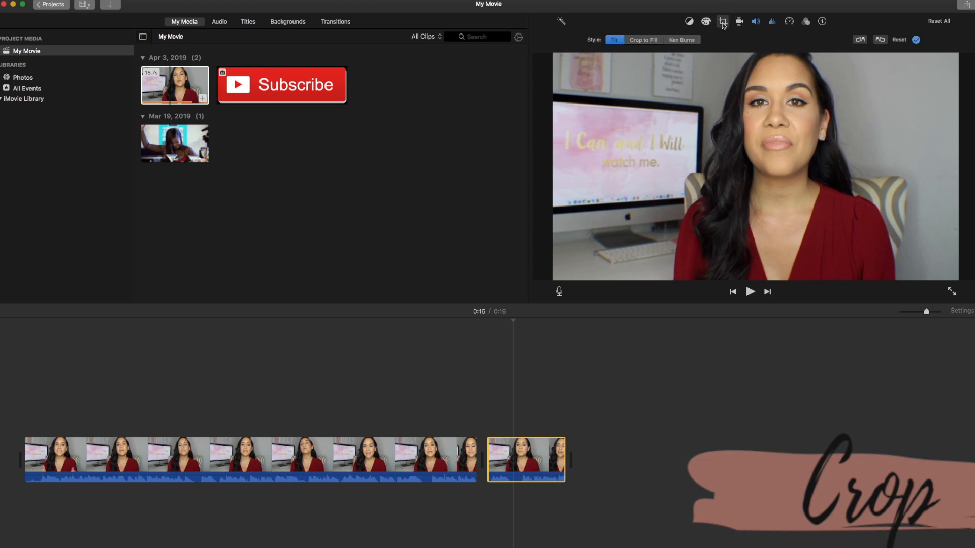
left_click(641, 42)
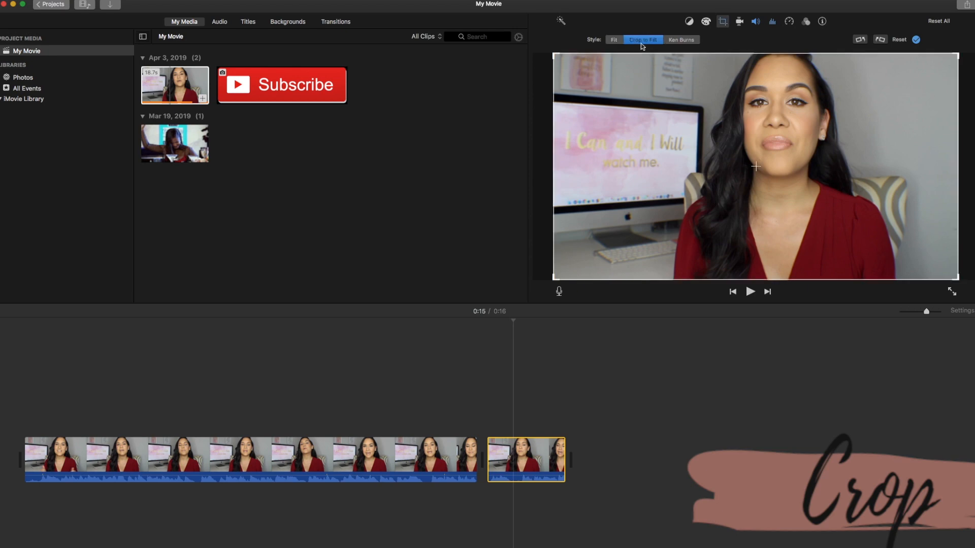
left_click_drag(555, 55, 634, 87)
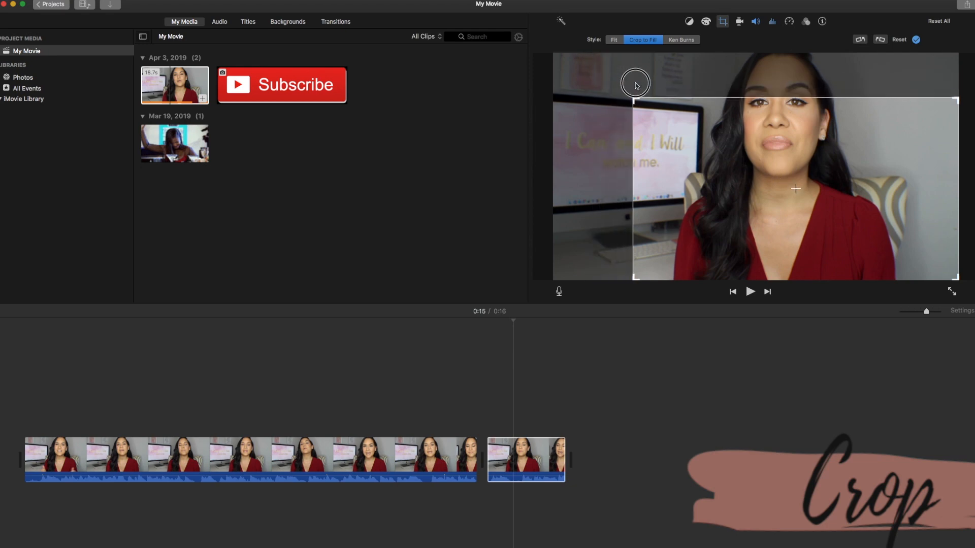
left_click_drag(670, 135, 643, 97)
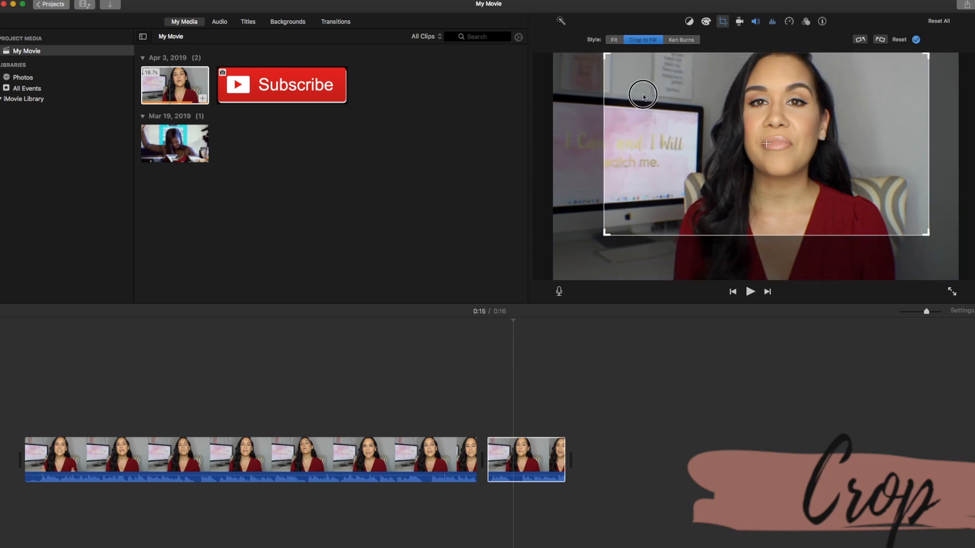
key("Return")
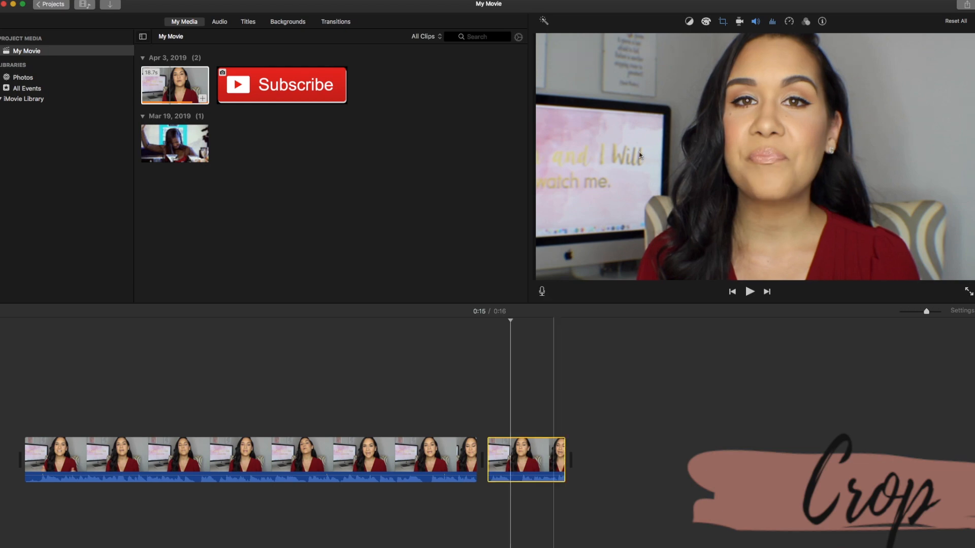
Add a Ken Burns pan from the lower-left monitor to the presenter's face, then play it
left_click(722, 21)
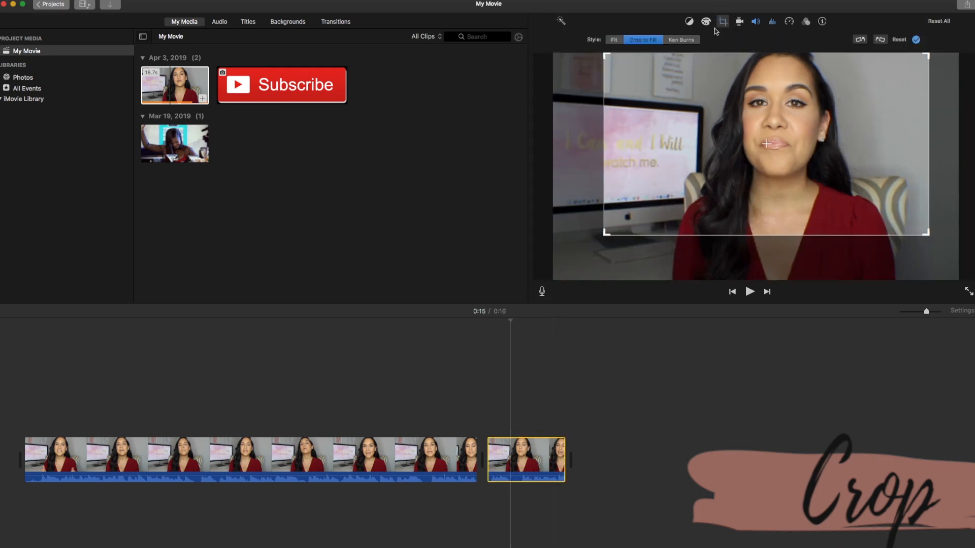
left_click(682, 40)
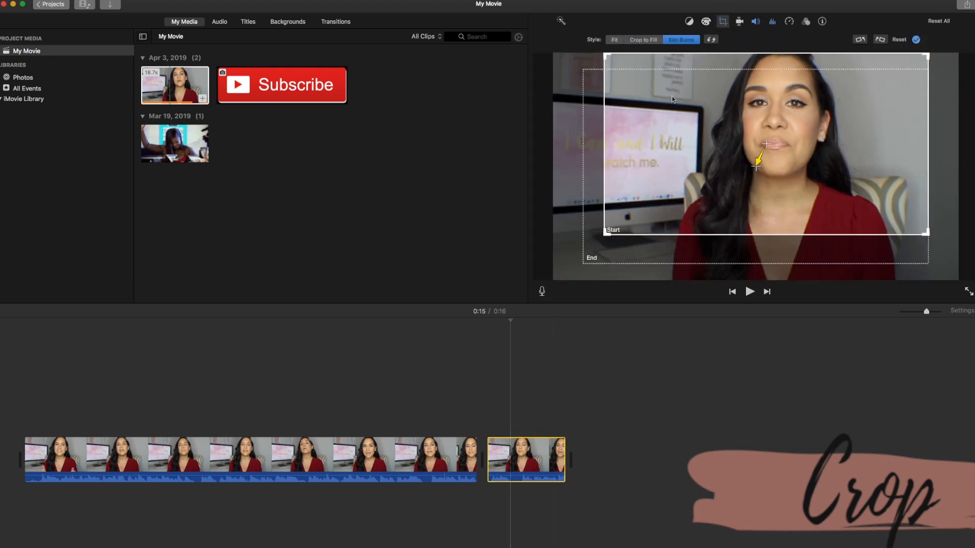
left_click_drag(650, 200, 613, 242)
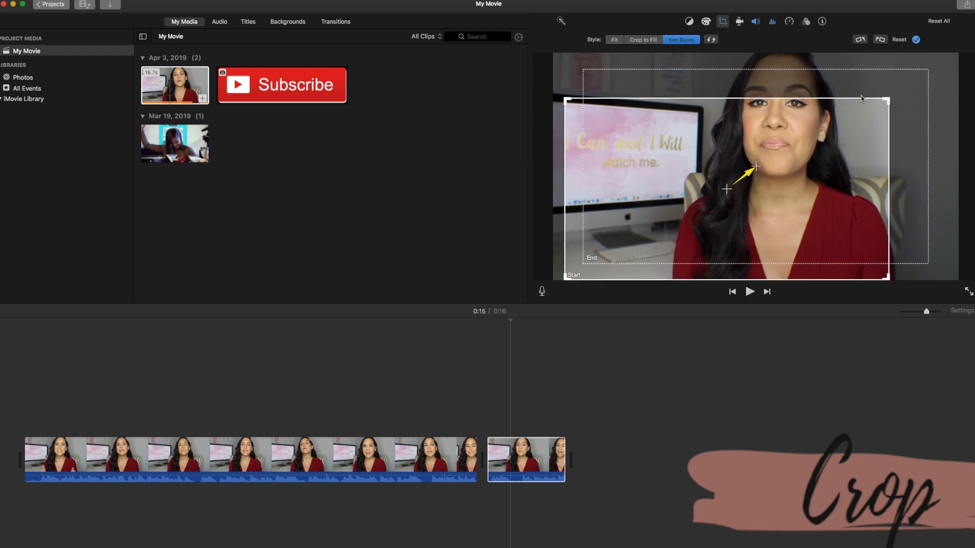
left_click_drag(887, 100, 802, 148)
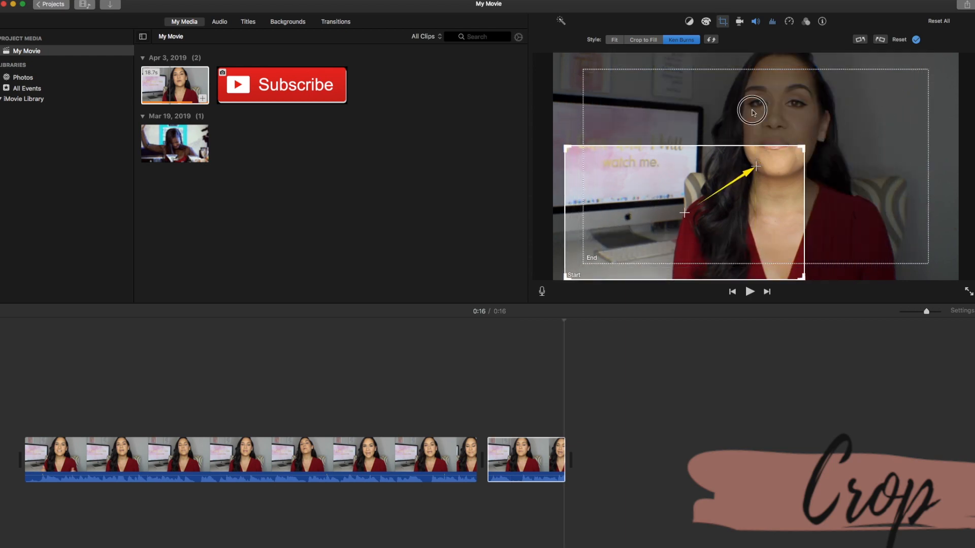
left_click_drag(753, 112, 756, 109)
left_click_drag(591, 256, 669, 212)
left_click_drag(745, 128, 734, 115)
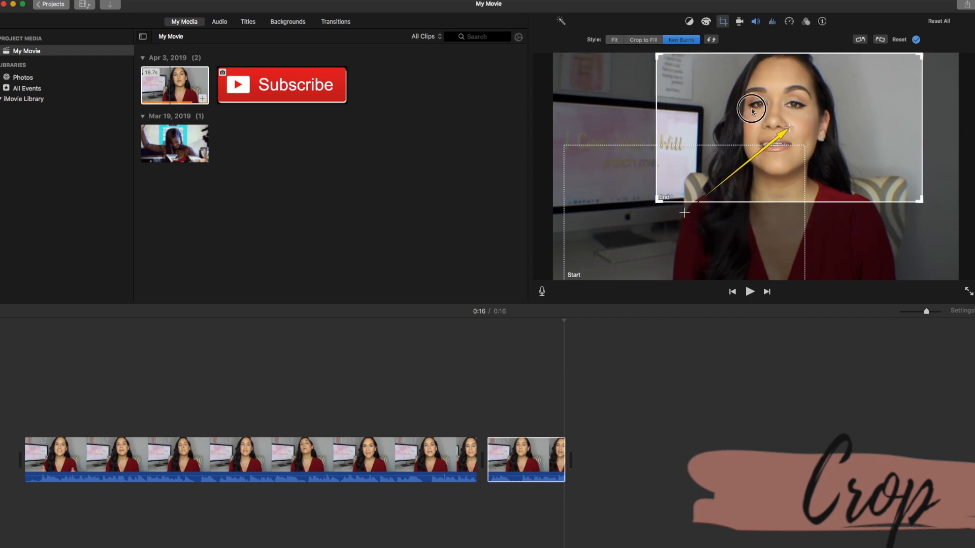
left_click(487, 405)
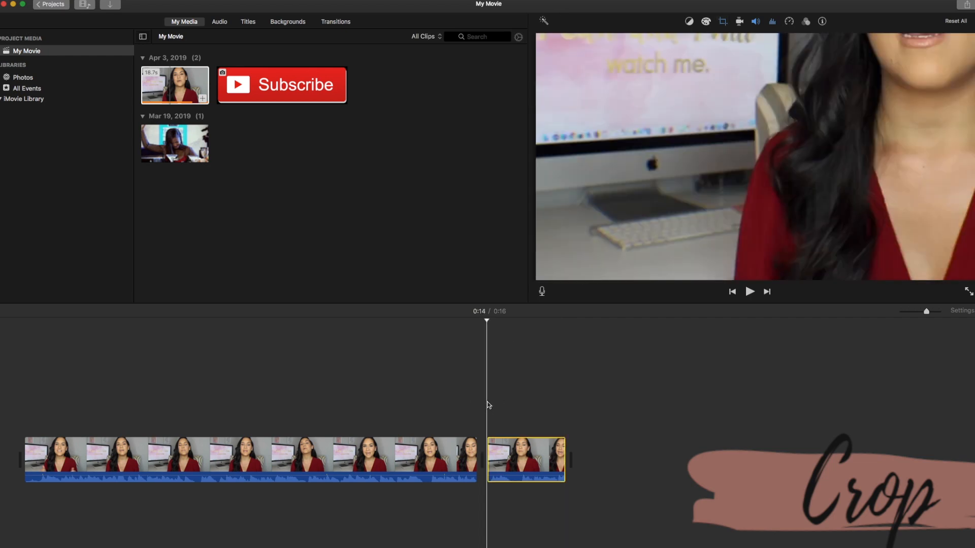
key("space")
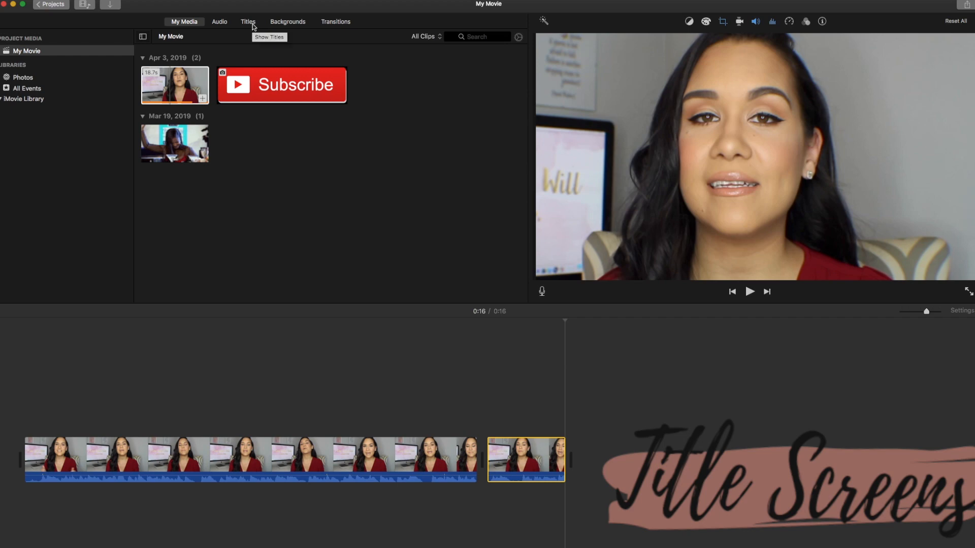
Place a Gradient - White title over the start of the first clip
left_click(248, 22)
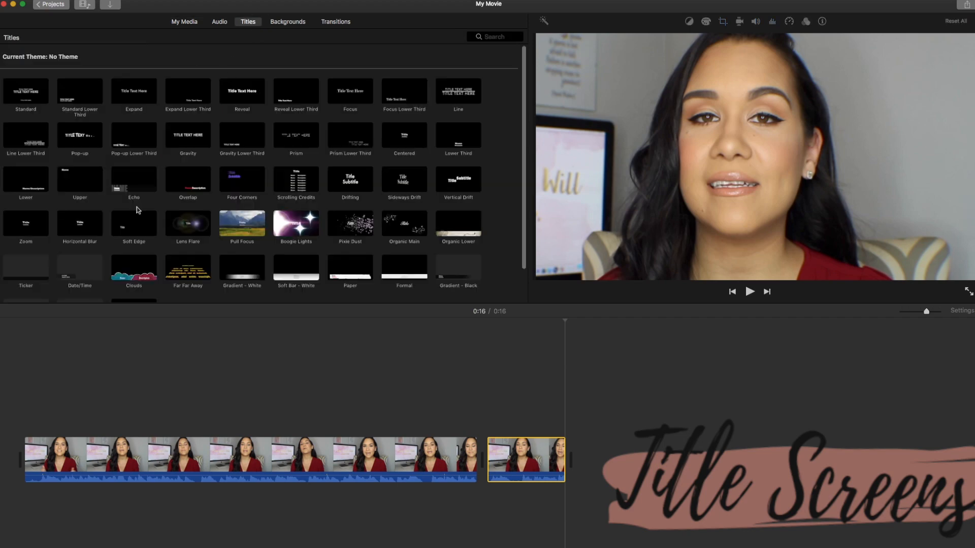
left_click(22, 406)
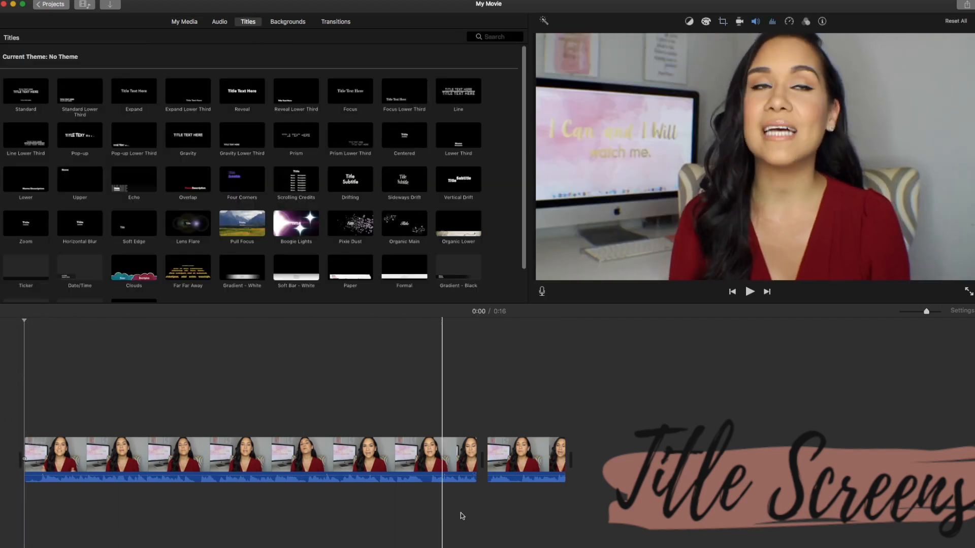
scroll(329, 168, "down", 3)
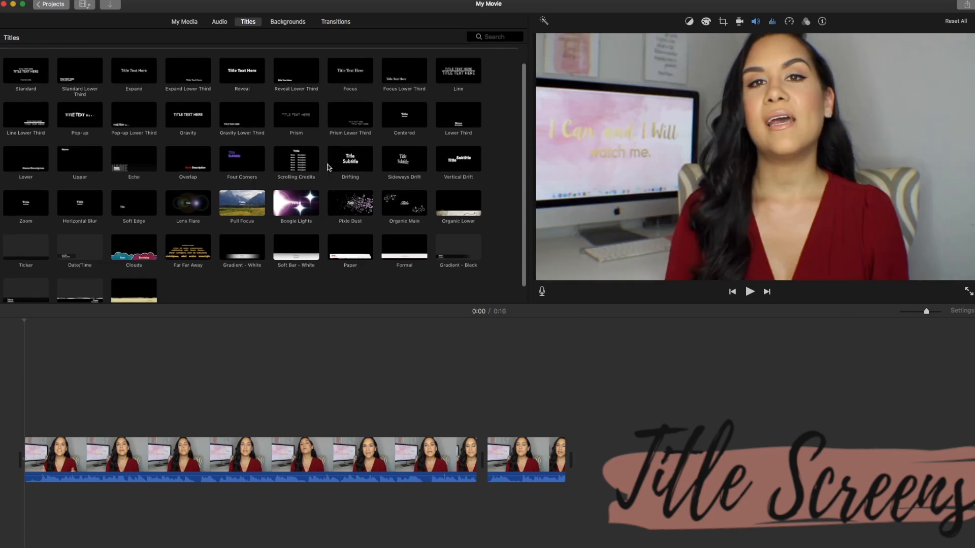
scroll(329, 168, "up", 2)
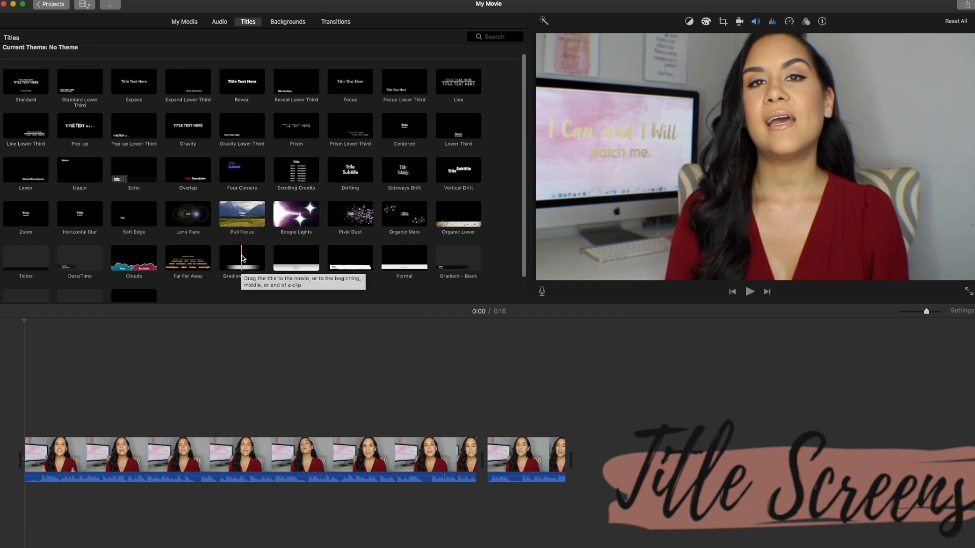
left_click_drag(242, 258, 23, 421)
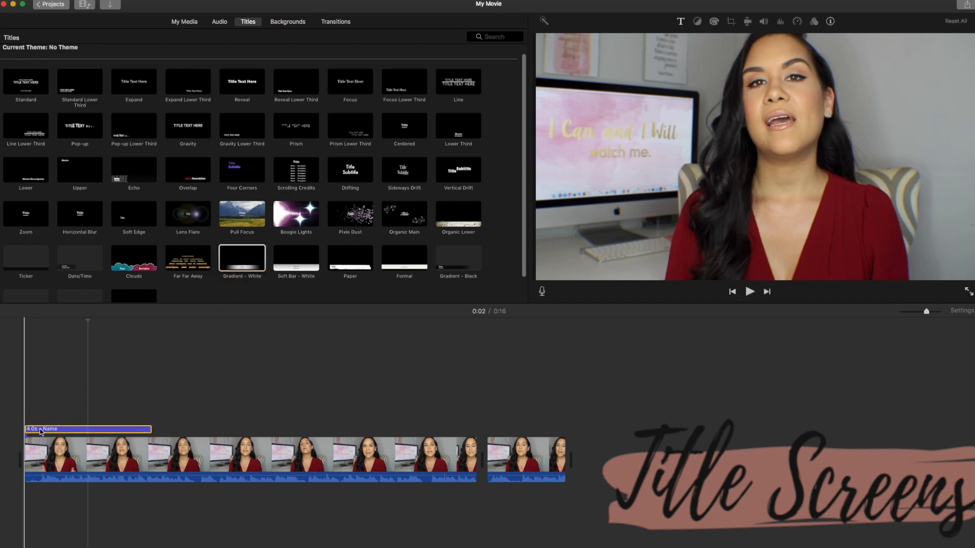
Enter the presenter's name and 'Video Strategist and Editor' in the title, then preview it
double_click(756, 243)
type("Stephanie Oquendo")
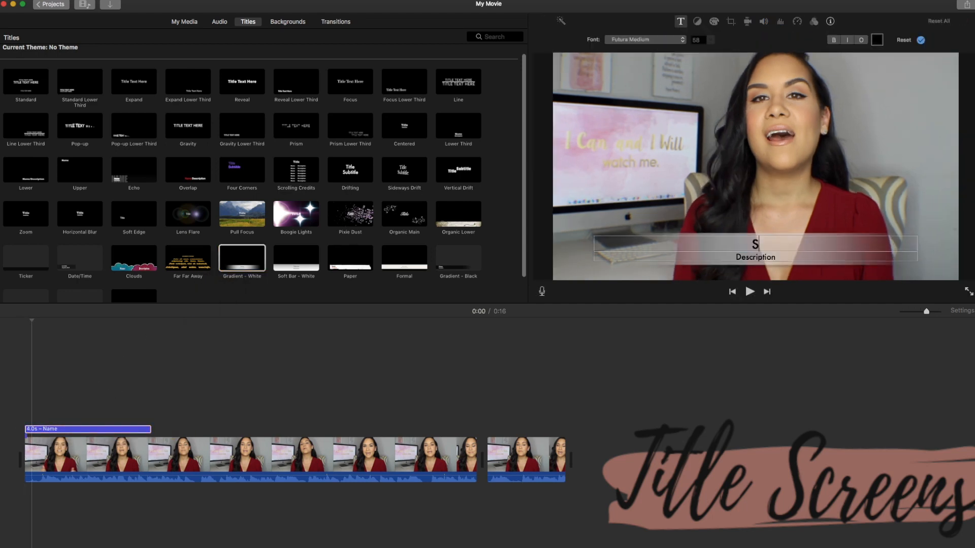
double_click(769, 256)
type("Video S")
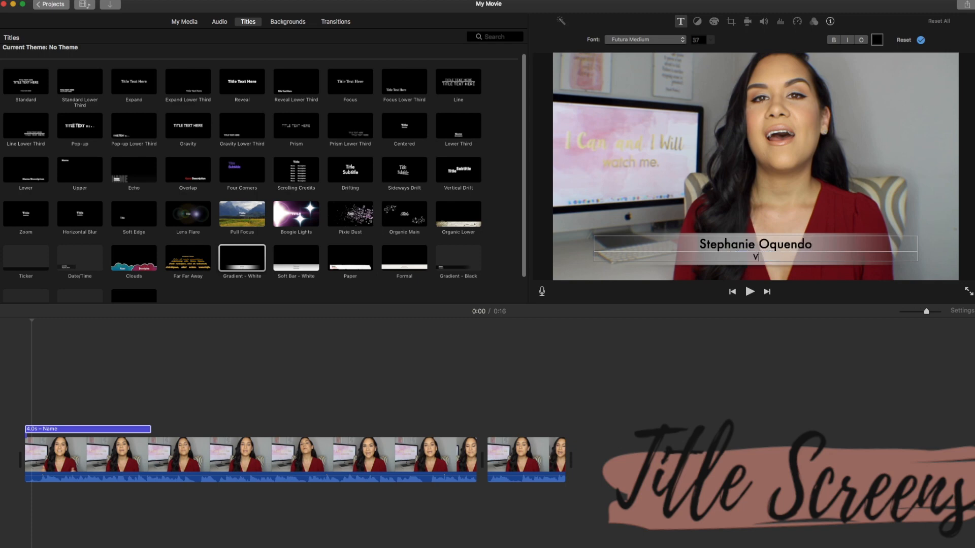
type("trategist and Editor")
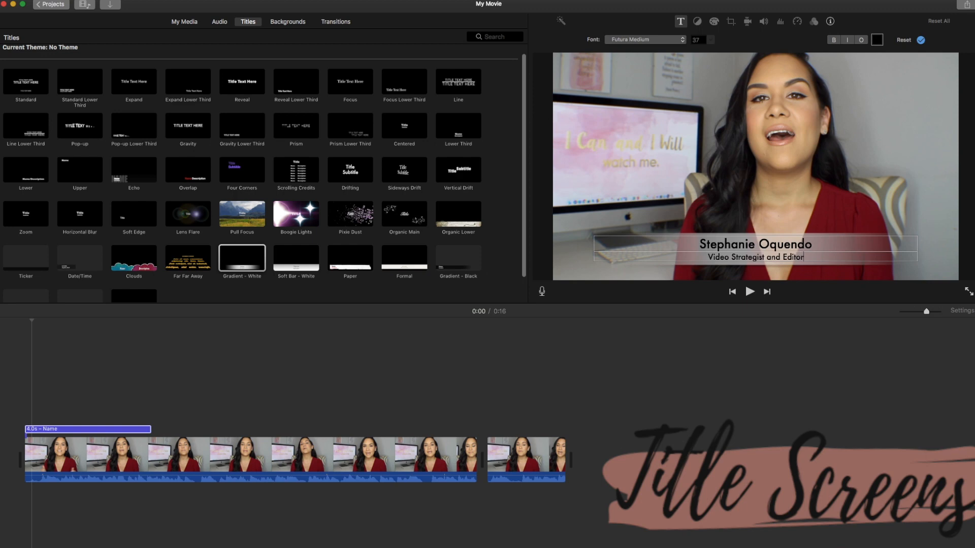
left_click(17, 410)
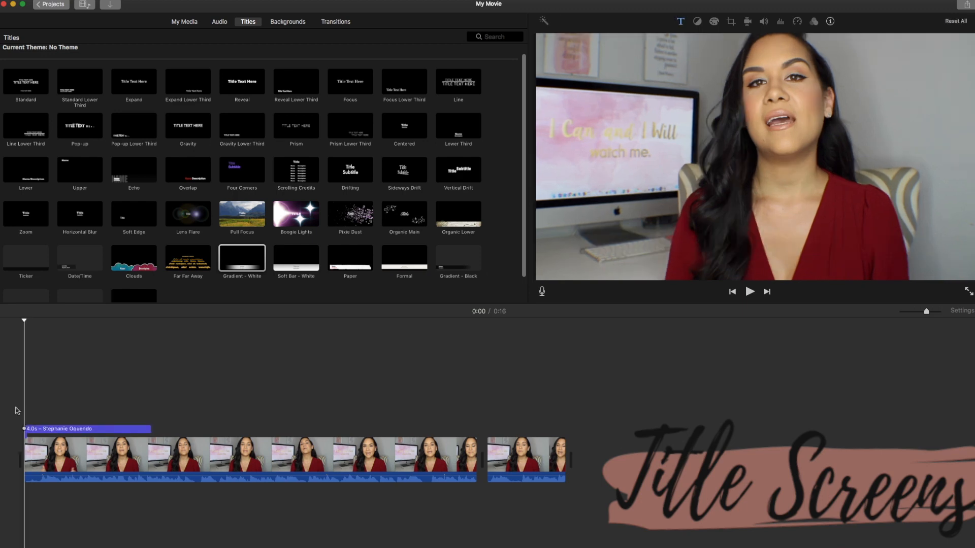
key("space")
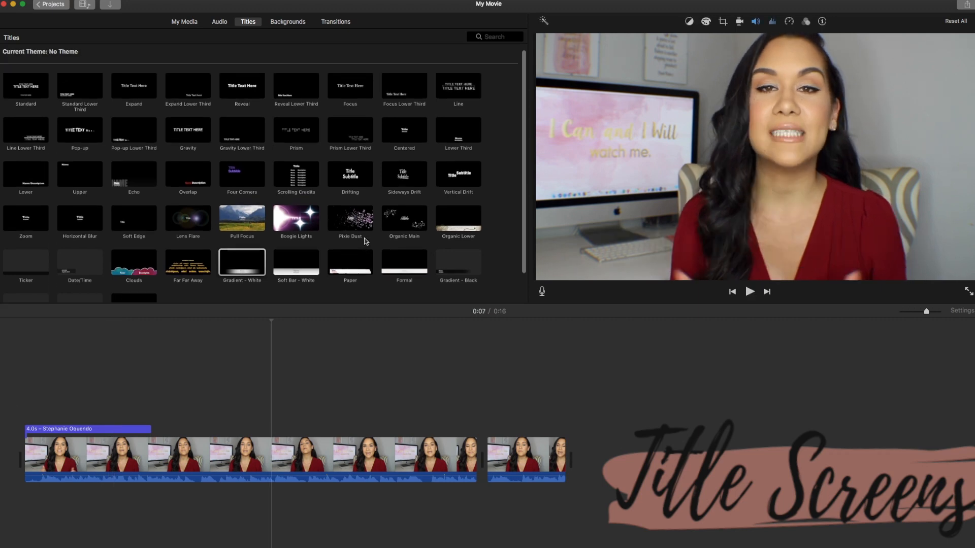
scroll(366, 241, "up", 1)
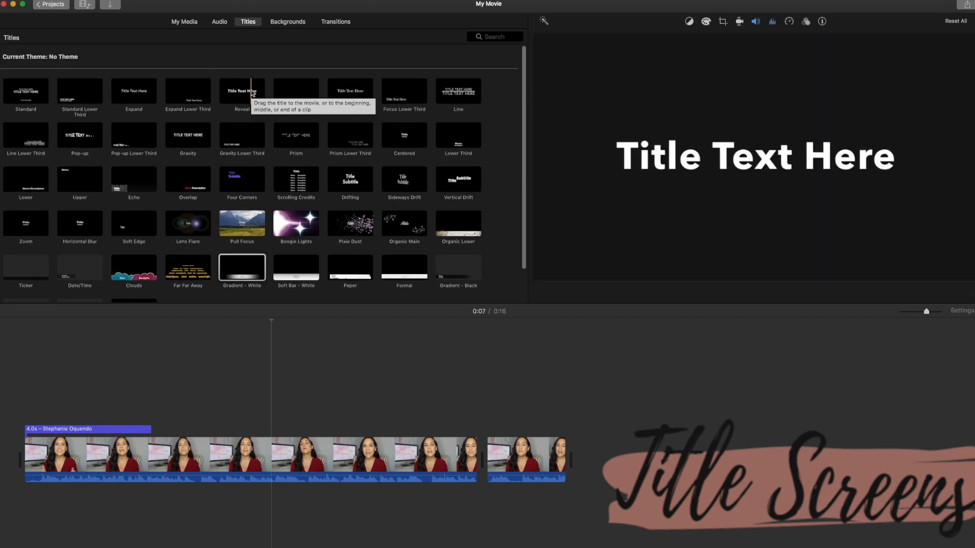
Add a 4-second Reveal title reading 'Step 1' after the main clip and play it
left_click_drag(252, 93, 482, 454)
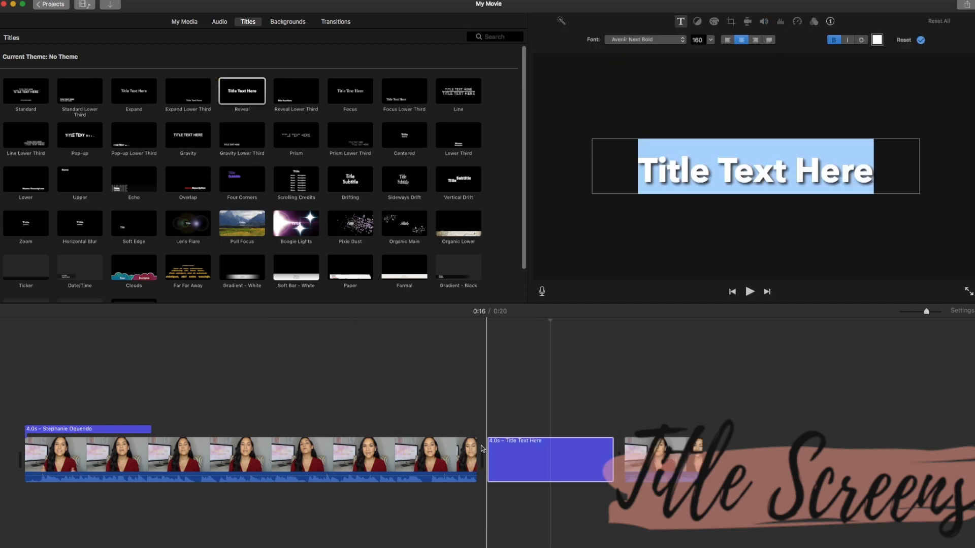
type("Step 1")
left_click(459, 416)
key("space")
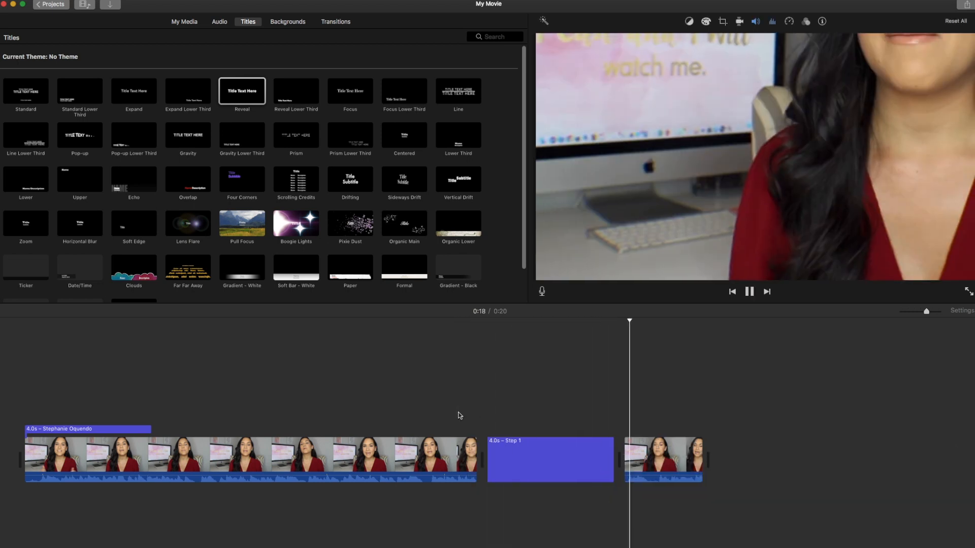
left_click(337, 22)
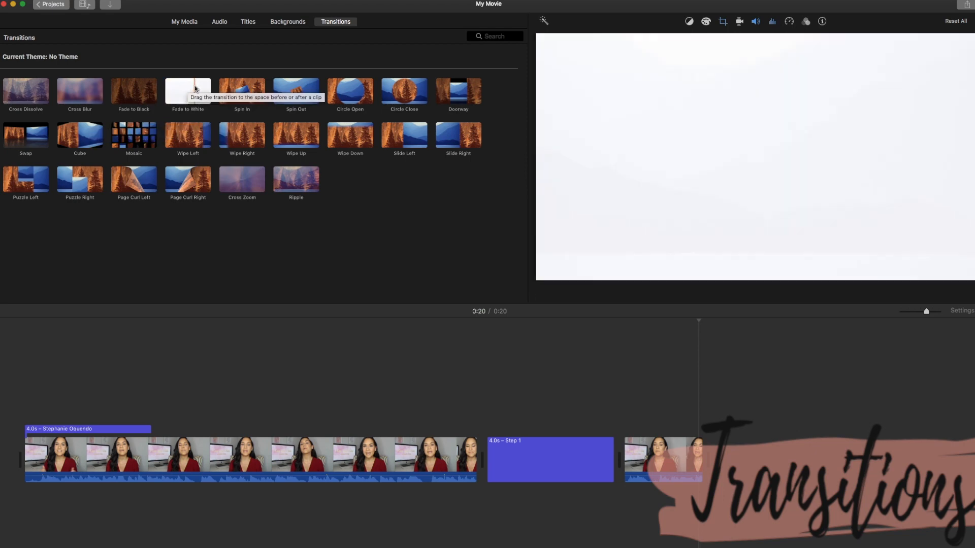
Add a Fade to White transition at the movie's start and preview it
left_click_drag(196, 89, 11, 458)
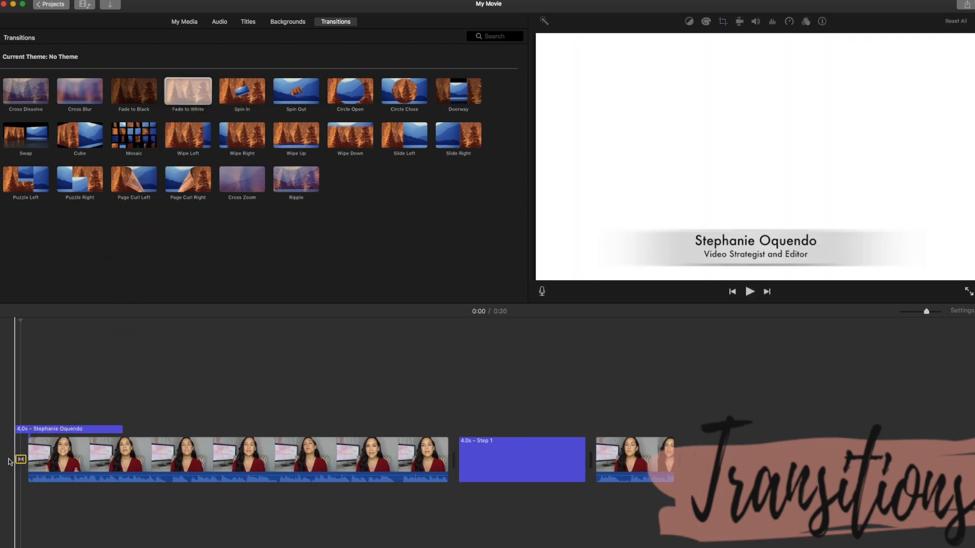
key("space")
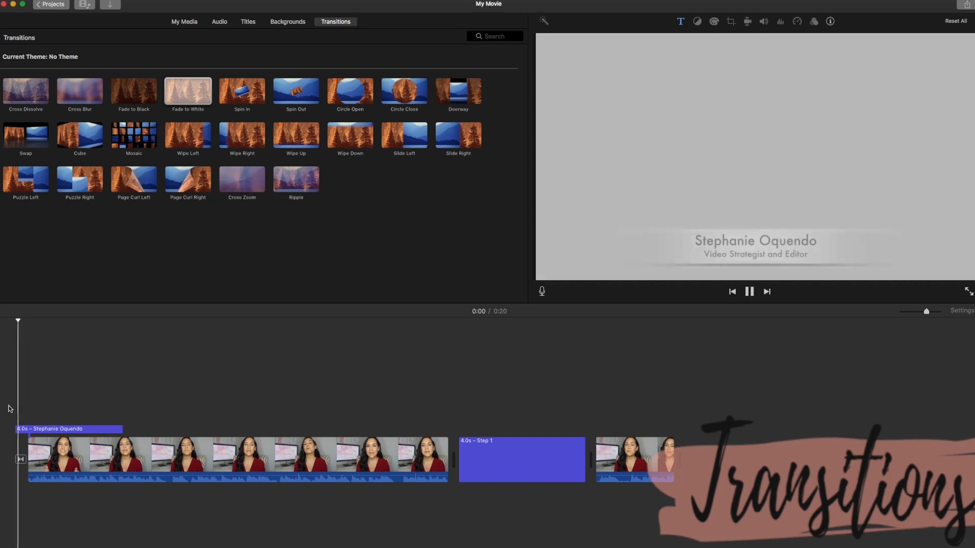
key("space")
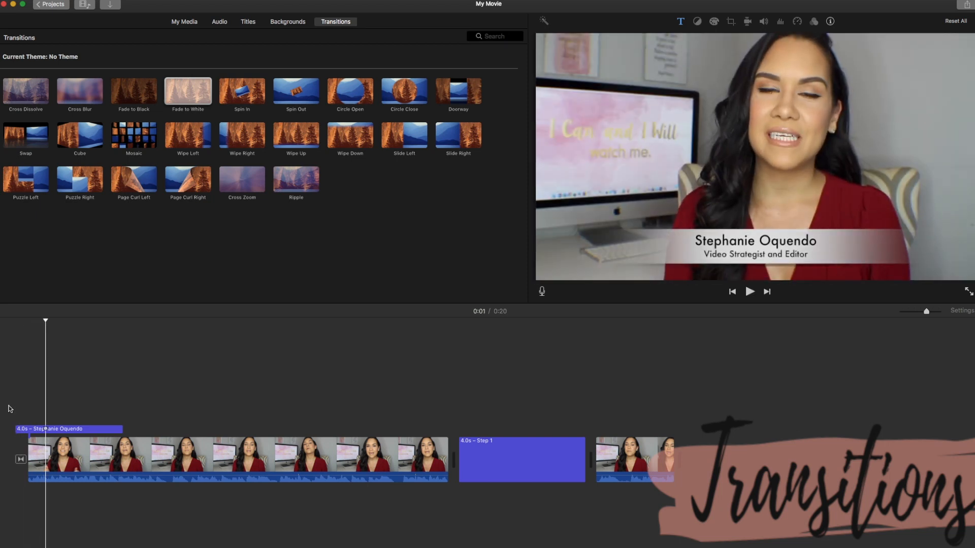
Trim the name lower third to 3.0 seconds starting later, and preview the opening
left_click_drag(16, 429, 41, 431)
key("space")
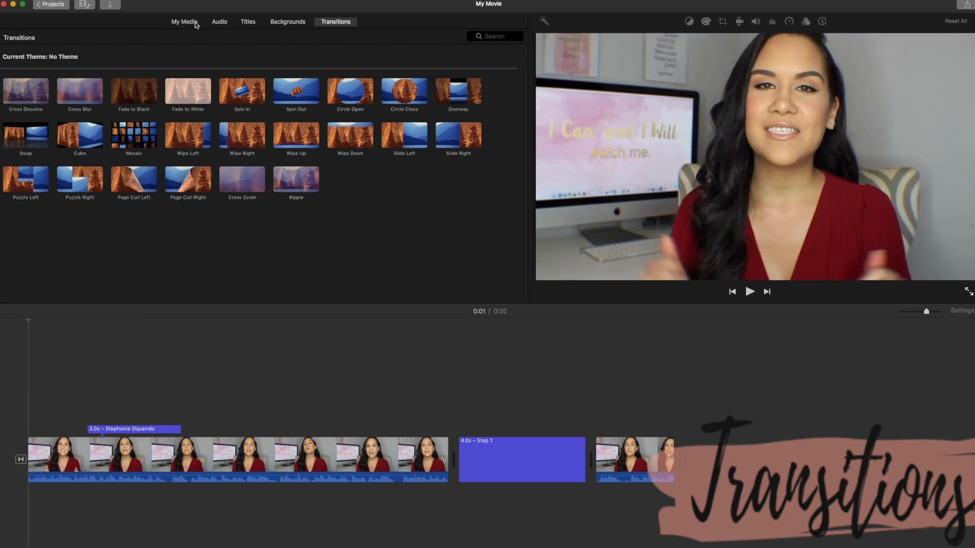
left_click(185, 22)
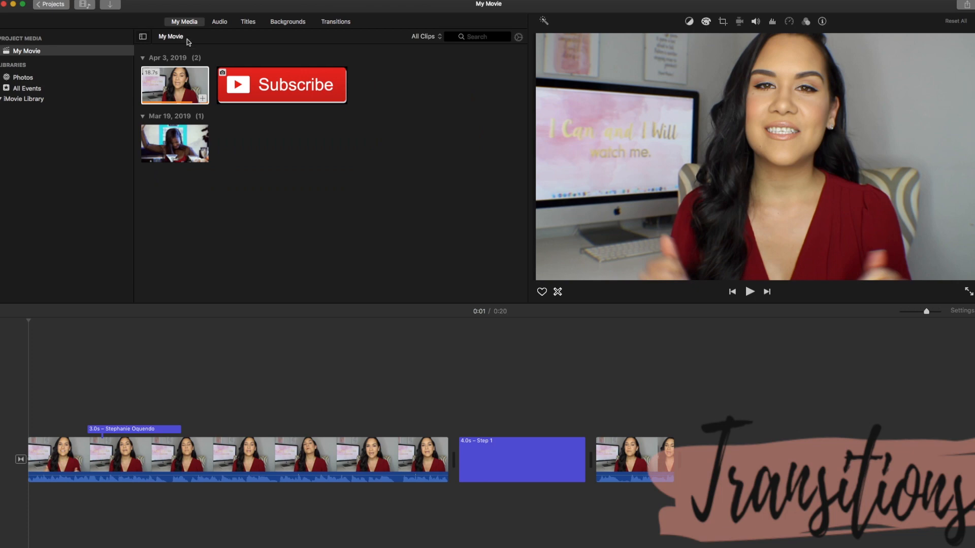
Insert the 2.6-second Mar 19 'Yes!' GIF after the first clip and play it back
left_click_drag(178, 144, 451, 454)
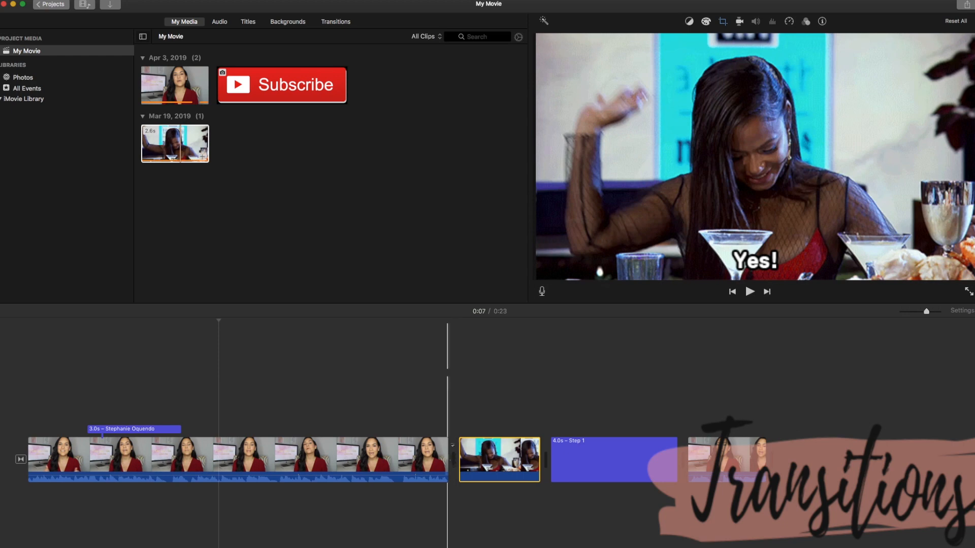
left_click(440, 411)
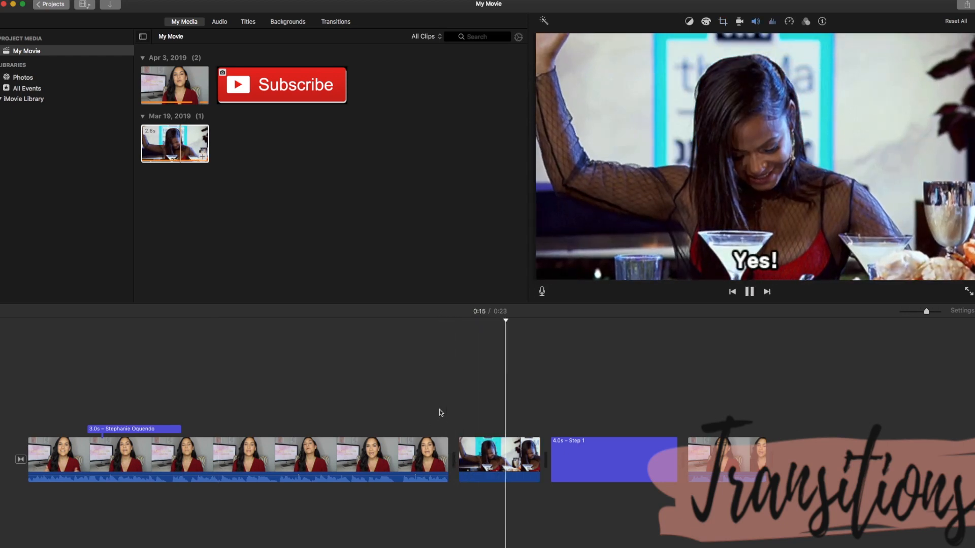
key("space")
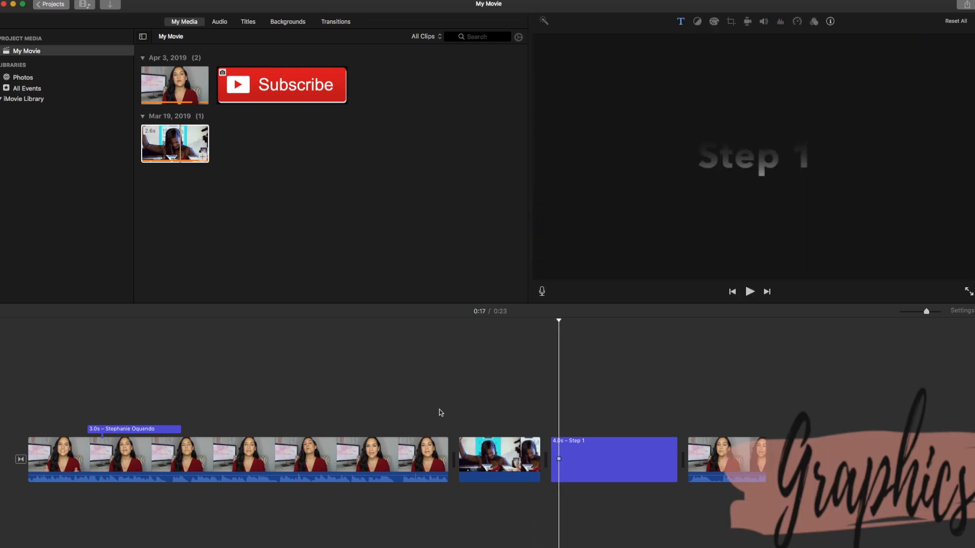
Overlay the Subscribe image above the first clip at 0:13 and trim it short
left_click(422, 385)
left_click(272, 74)
left_click_drag(285, 84, 422, 408)
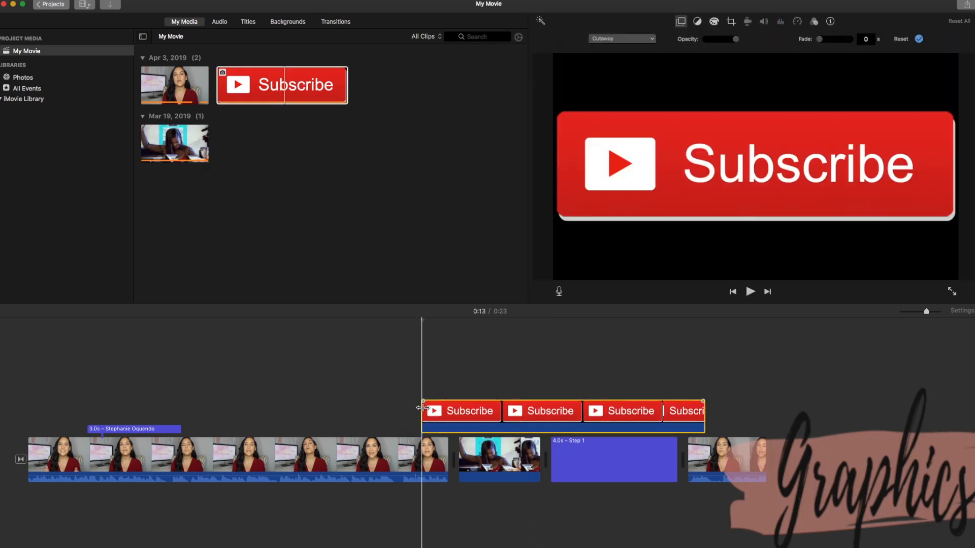
left_click_drag(703, 408, 448, 409)
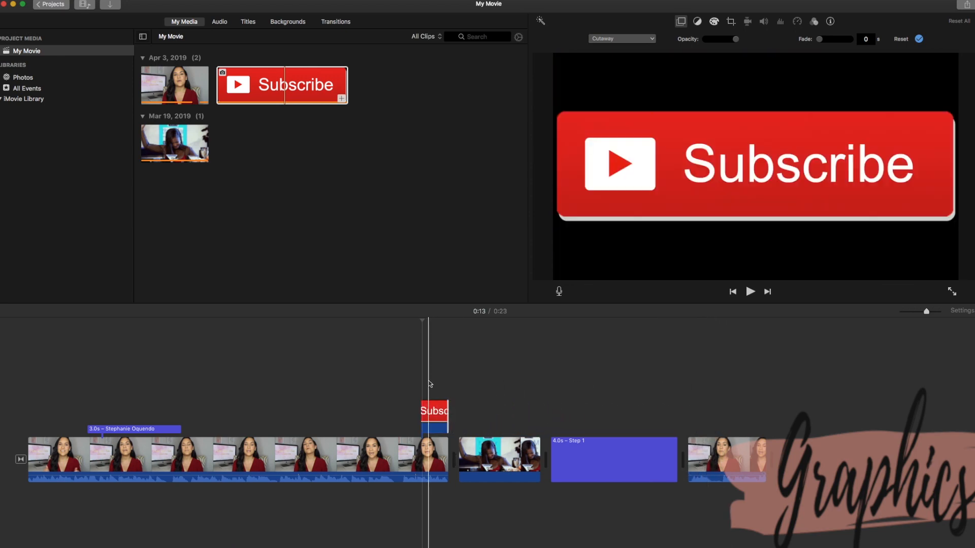
left_click(434, 412)
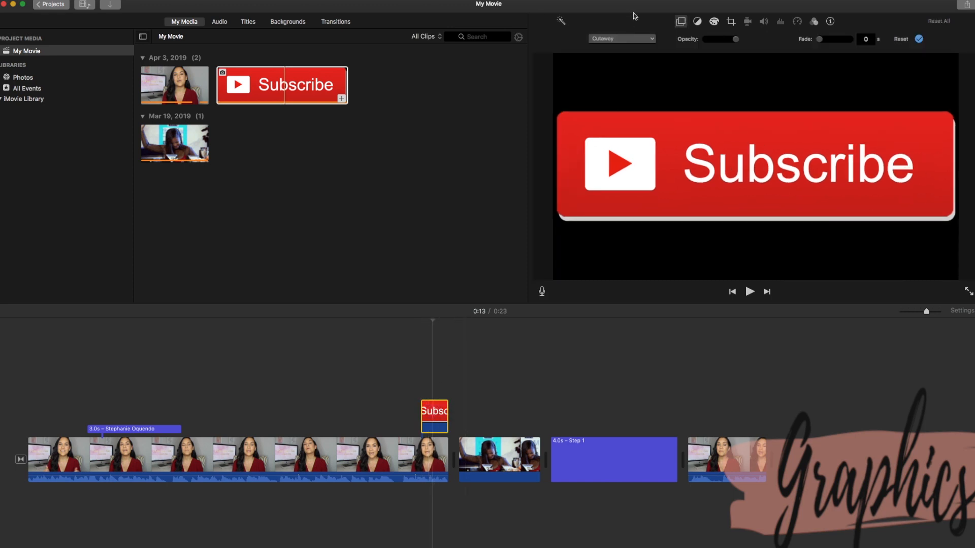
Make the Subscribe overlay picture-in-picture in the lower-right corner and preview it
left_click(639, 41)
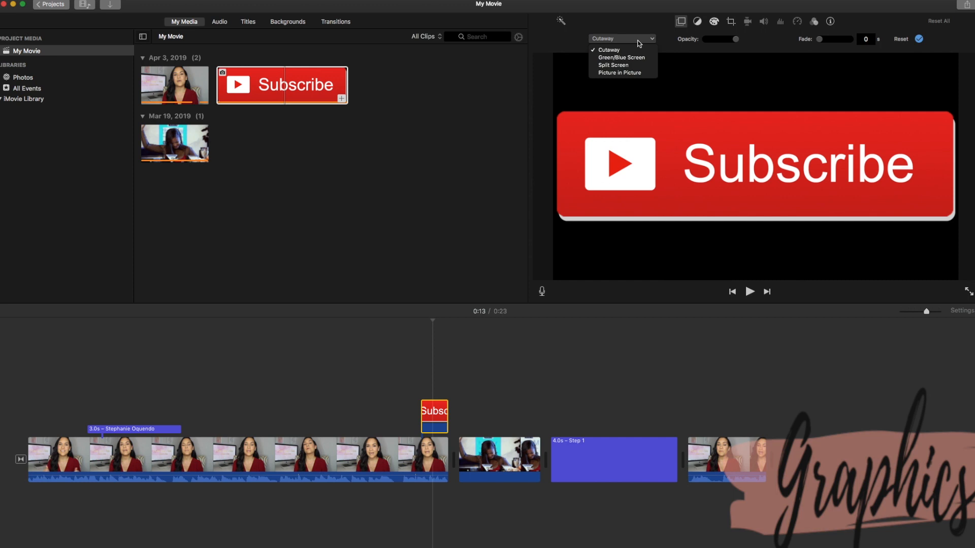
left_click(631, 73)
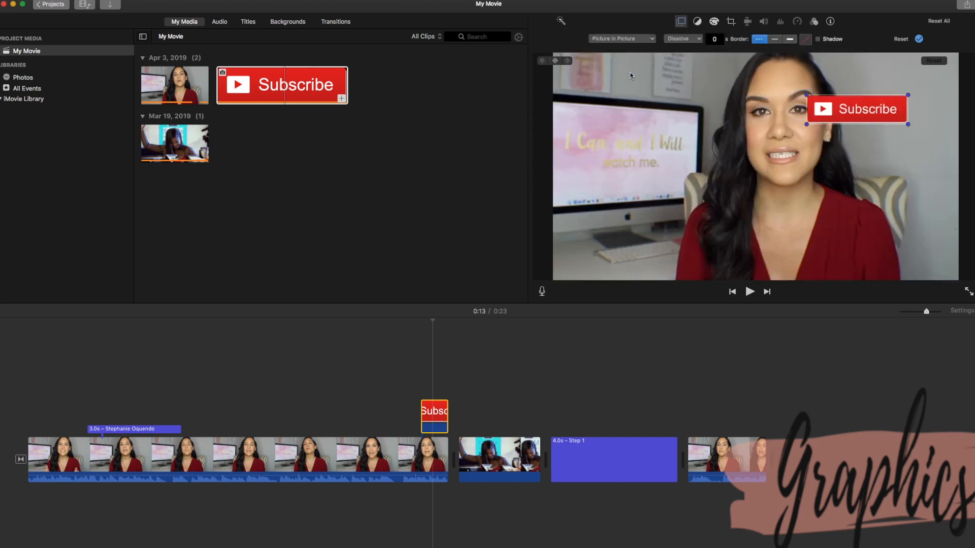
left_click_drag(843, 112, 880, 252)
left_click(404, 372)
key("space")
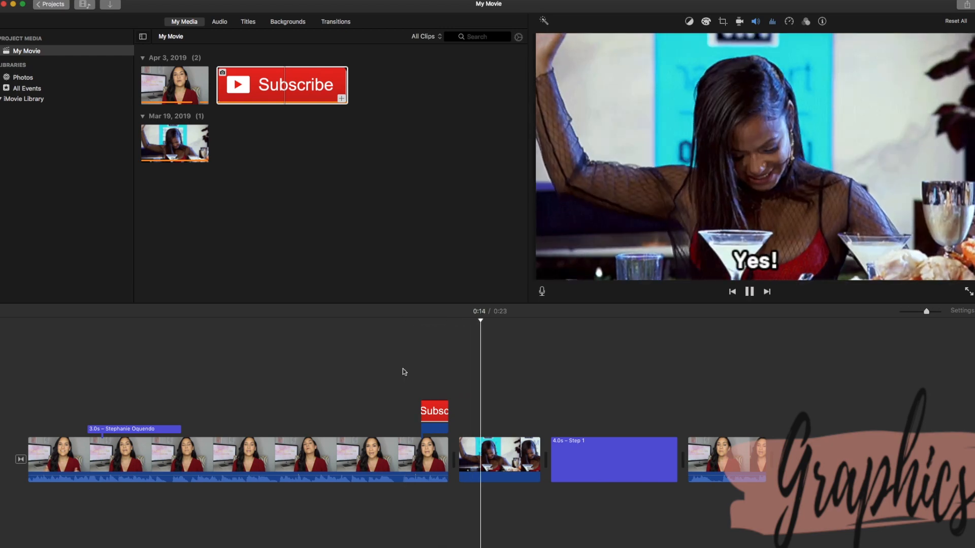
key("space")
left_click(225, 26)
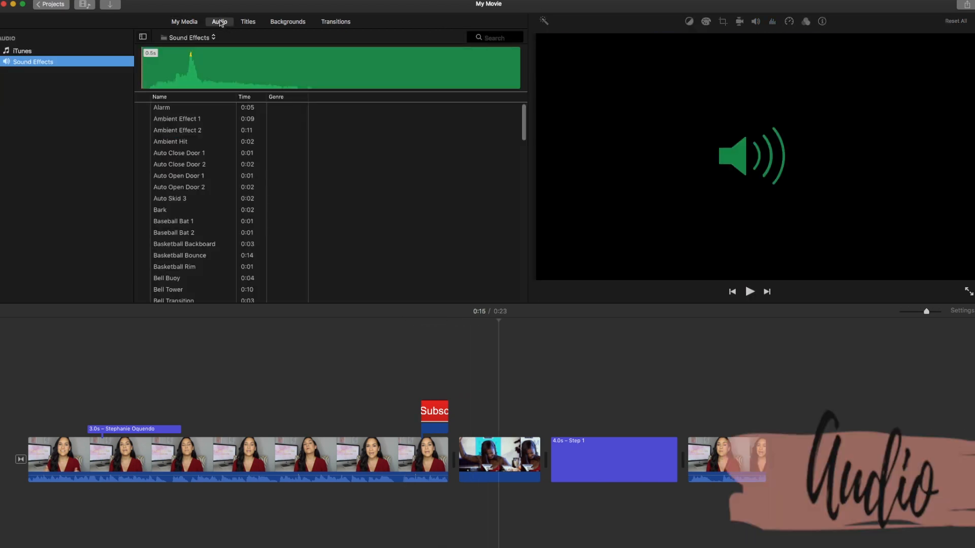
Add the Bell Buoy sound effect beneath the Subscribe overlay, trimmed to 0.8 seconds
left_click(92, 51)
left_click(92, 62)
left_click(175, 235)
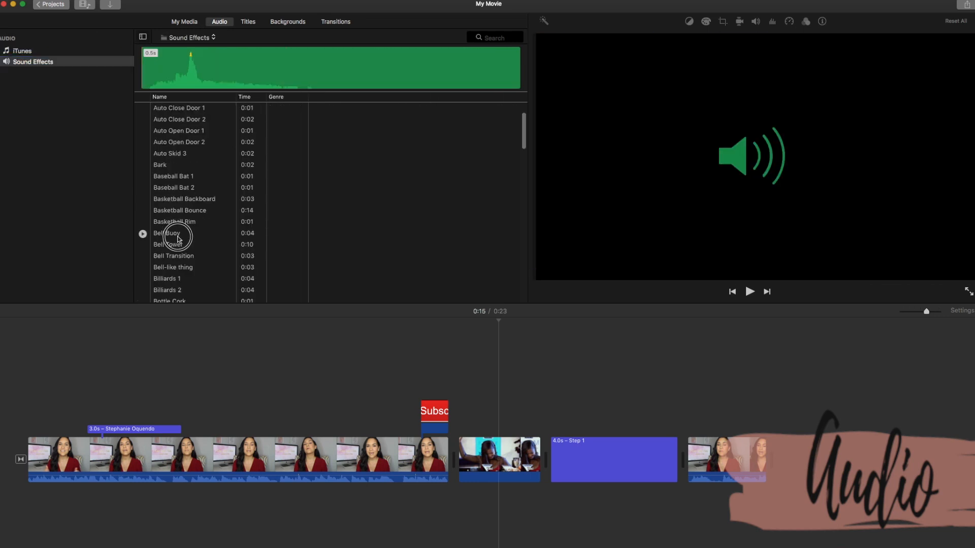
left_click_drag(186, 246, 425, 505)
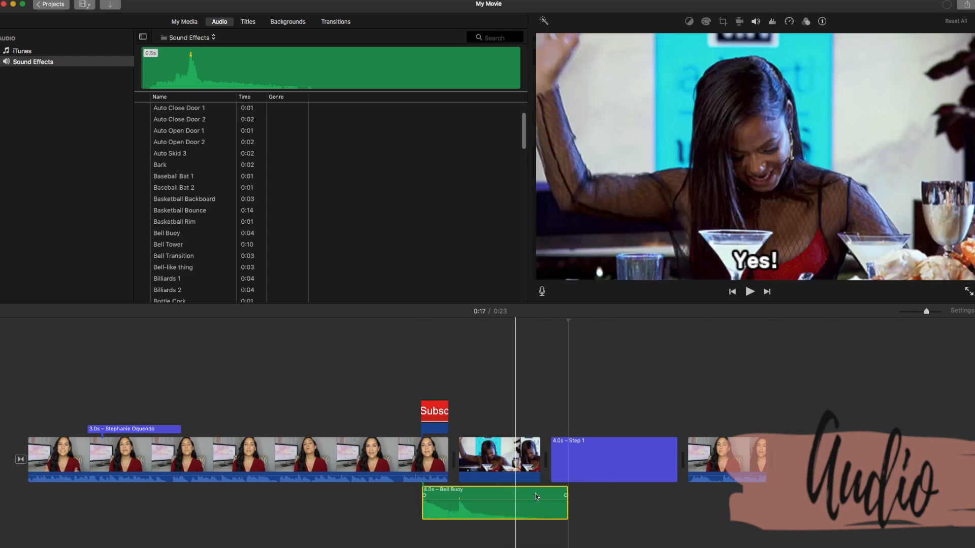
left_click_drag(567, 505, 449, 490)
left_click(414, 405)
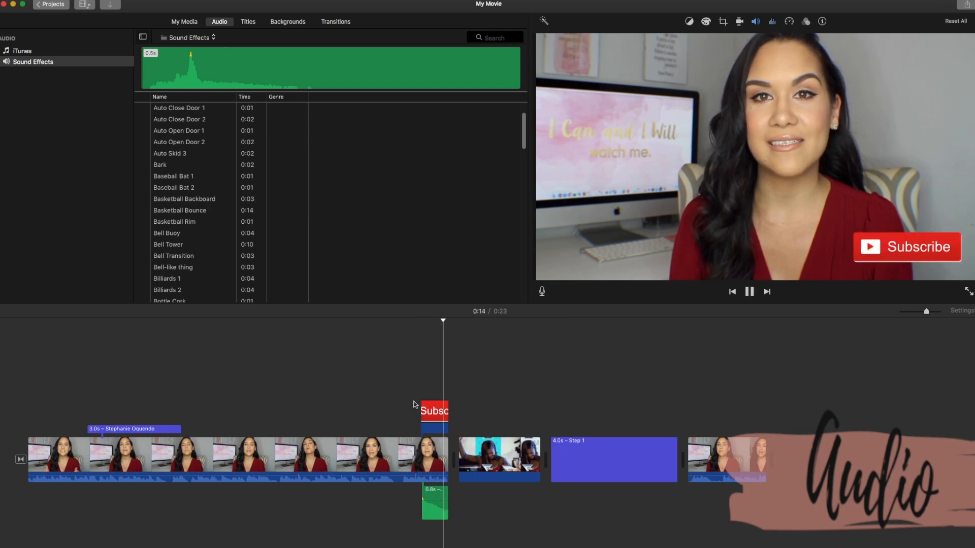
key("space")
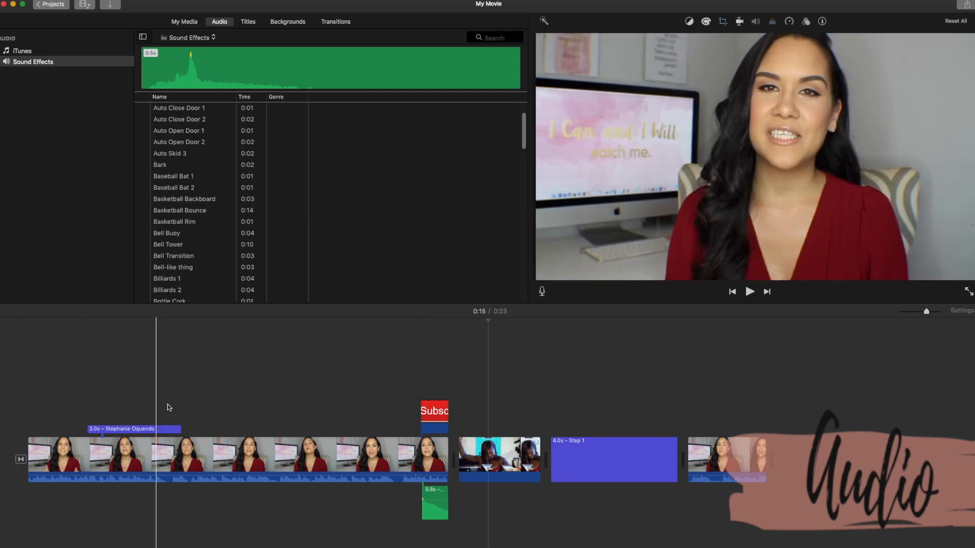
left_click(635, 457)
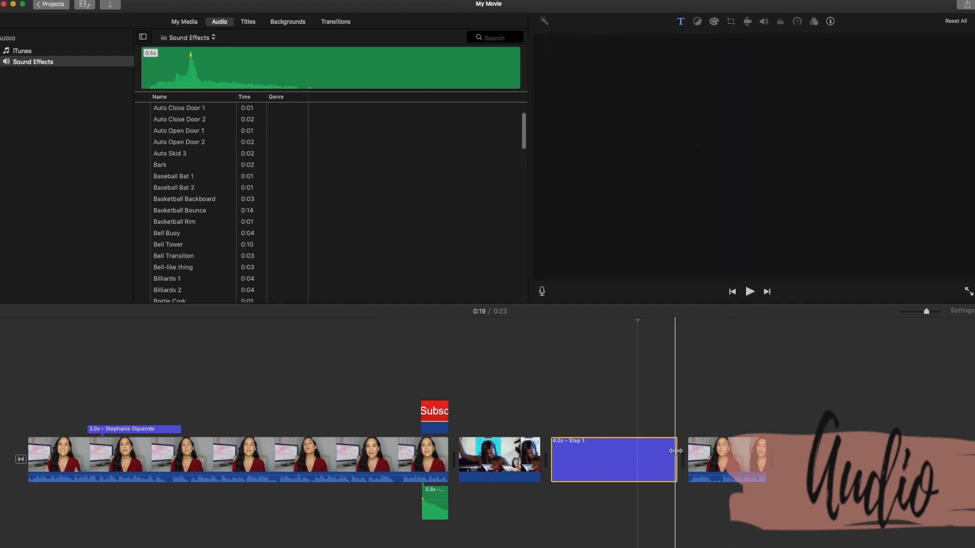
Drag the Step 1 title's end in to 1.3 seconds and return the playhead to the start
left_click_drag(676, 457, 496, 450)
left_click(10, 371)
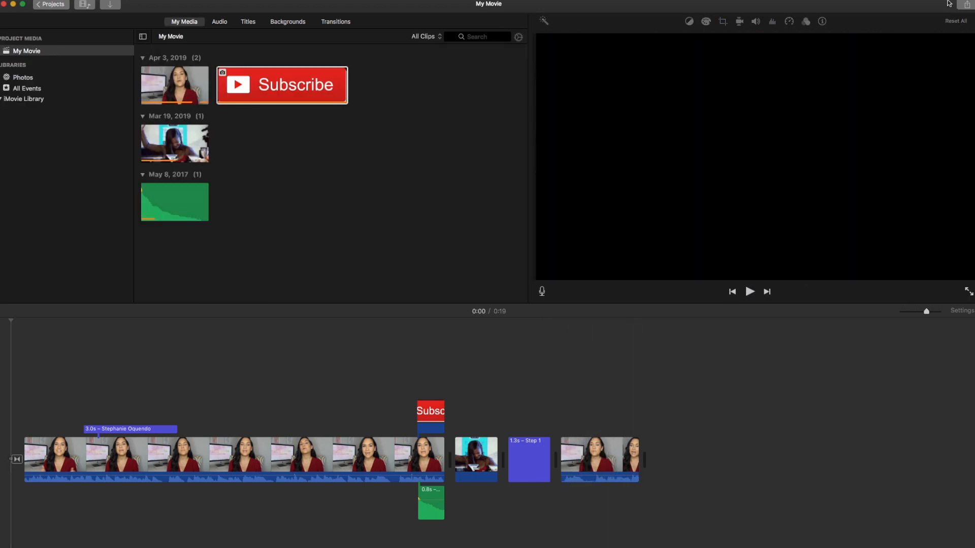
Export the movie as a file named Sample Video on the Desktop, replacing the existing file
left_click(964, 6)
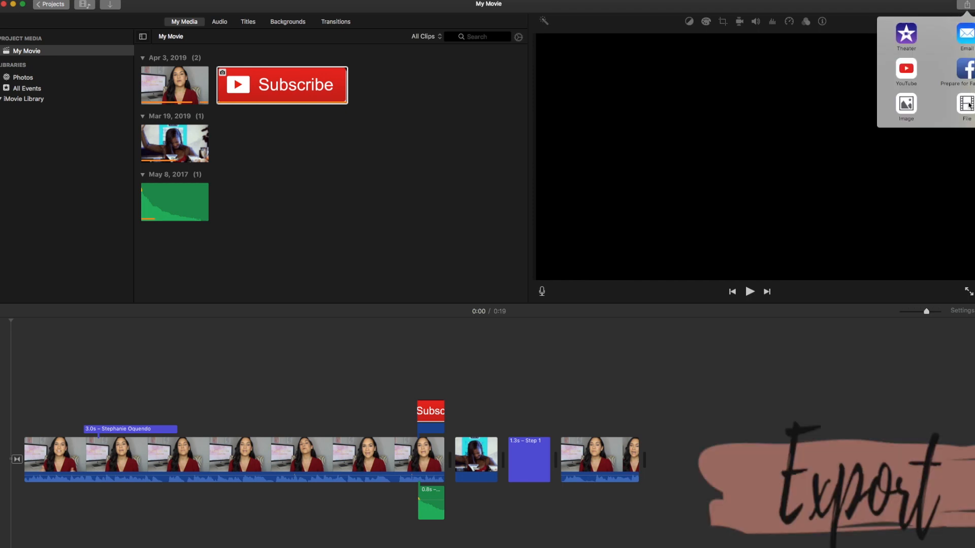
left_click(967, 104)
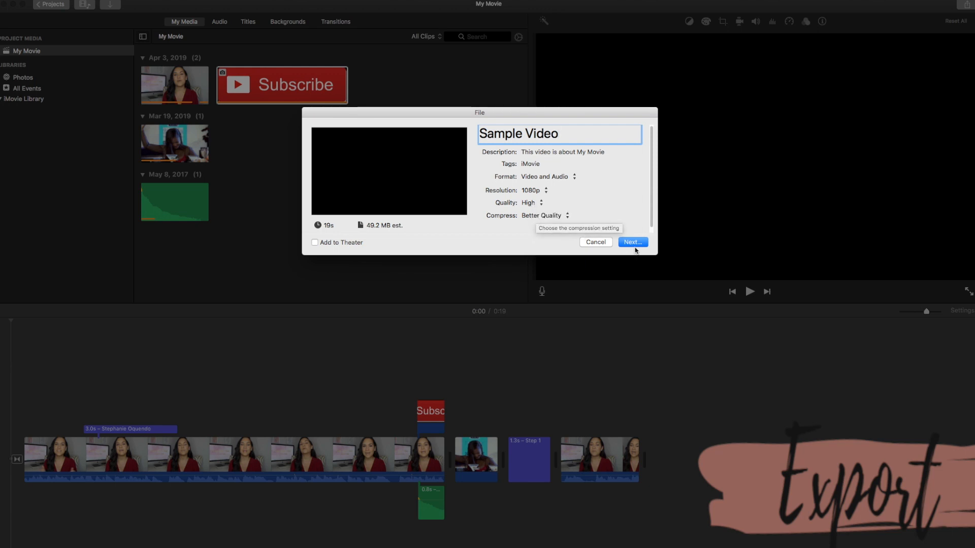
left_click(635, 243)
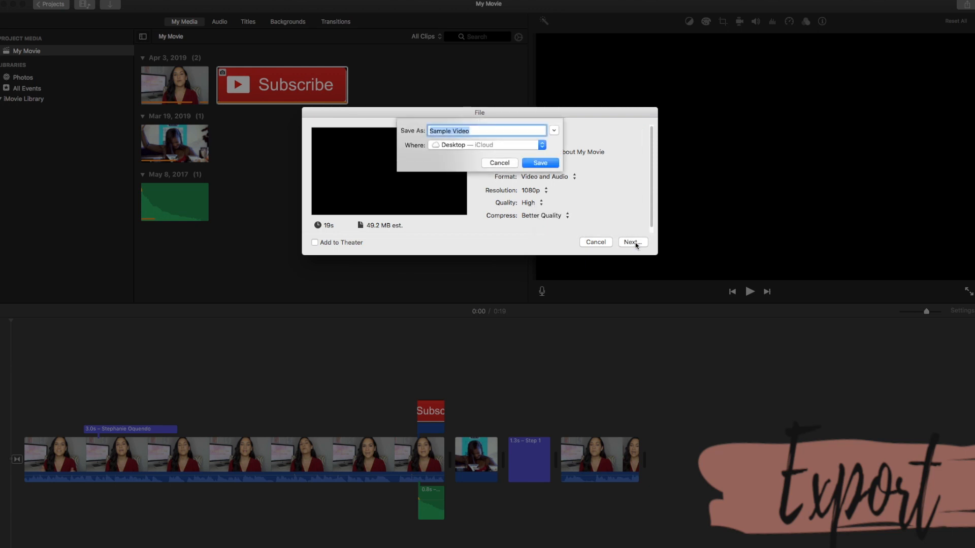
left_click(543, 164)
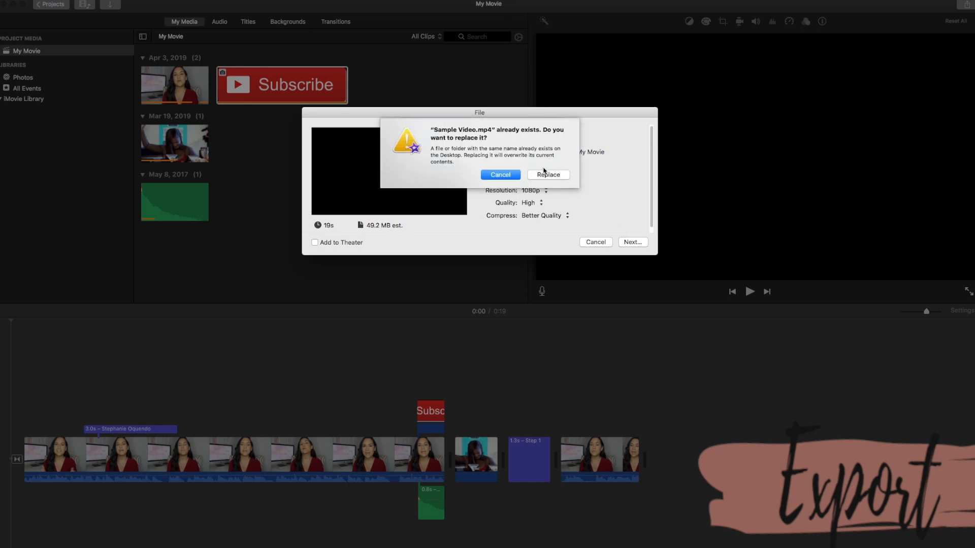
left_click(547, 175)
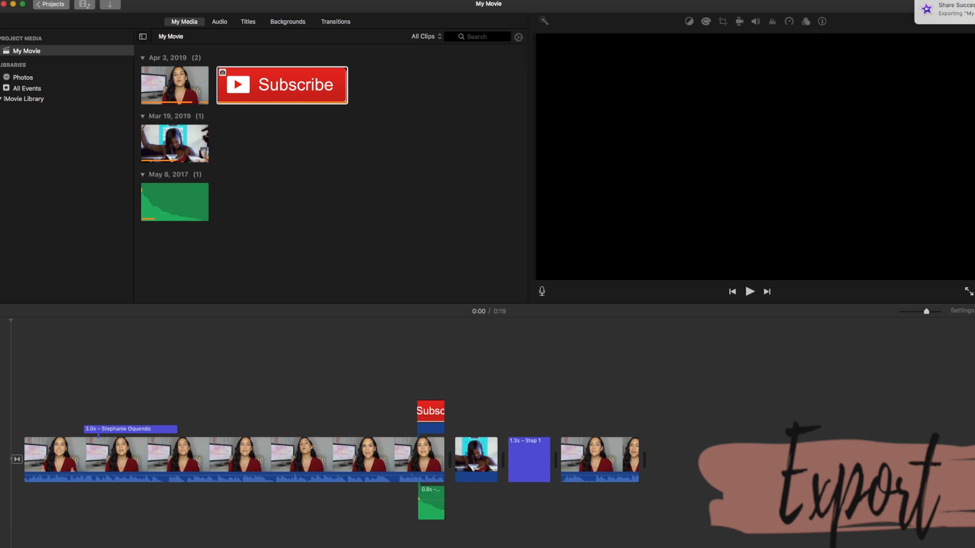
Open the exported Sample Video in QuickTime and play it to check the result
left_click(969, 9)
double_click(404, 131)
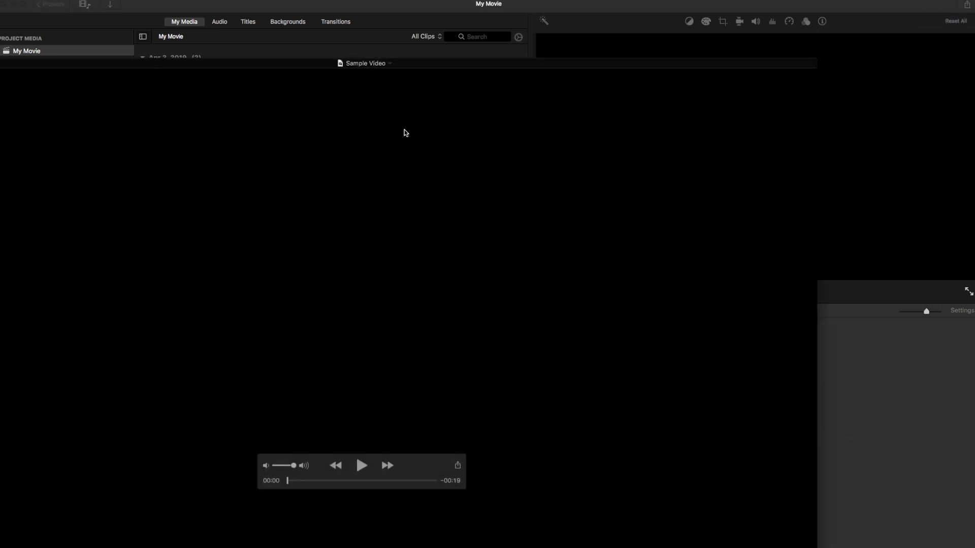
left_click(362, 465)
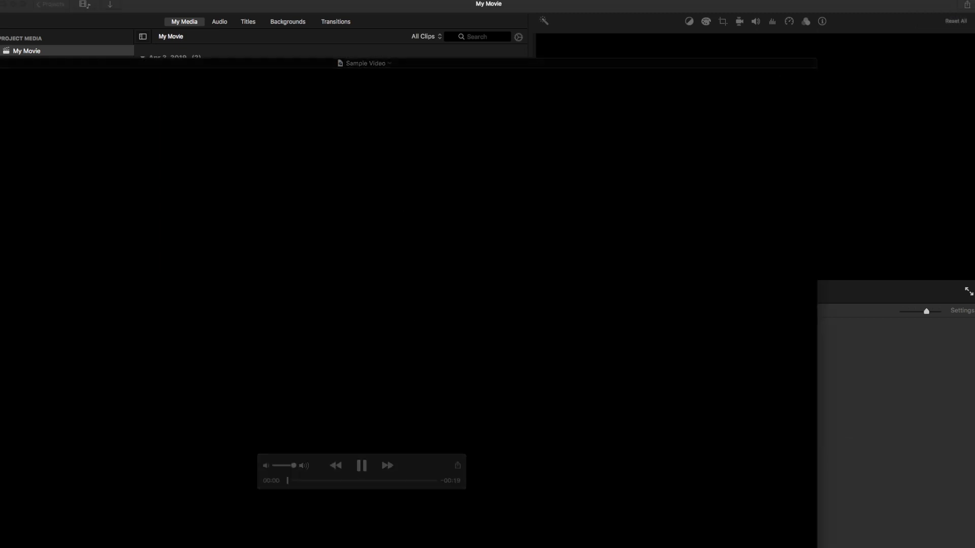